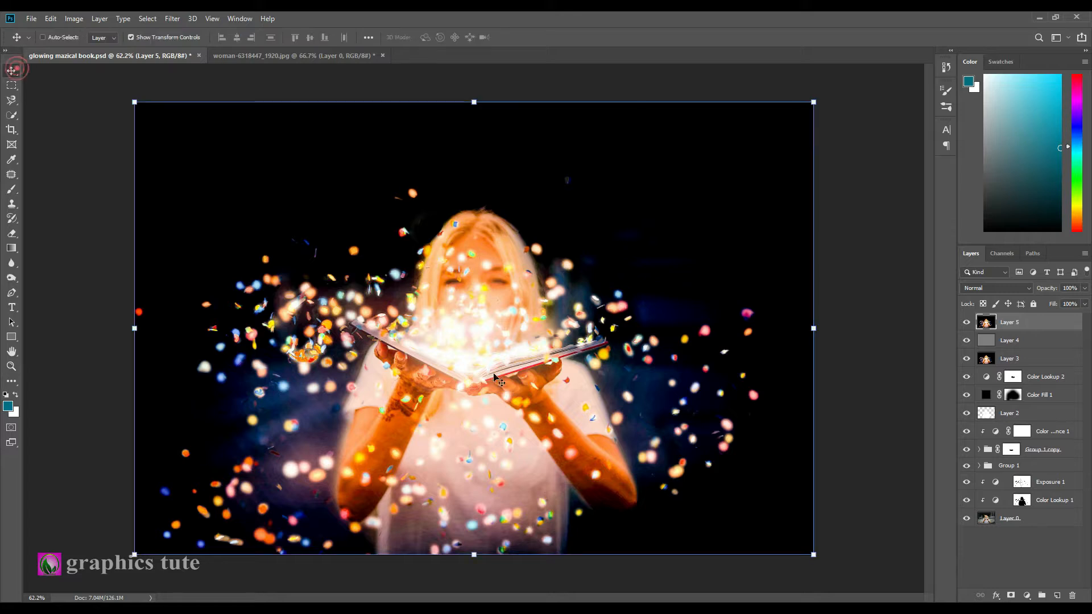
# - Switch from the finished glowing book composite to the woman-6318447_1920.jpg document
pyautogui.click(10, 367)
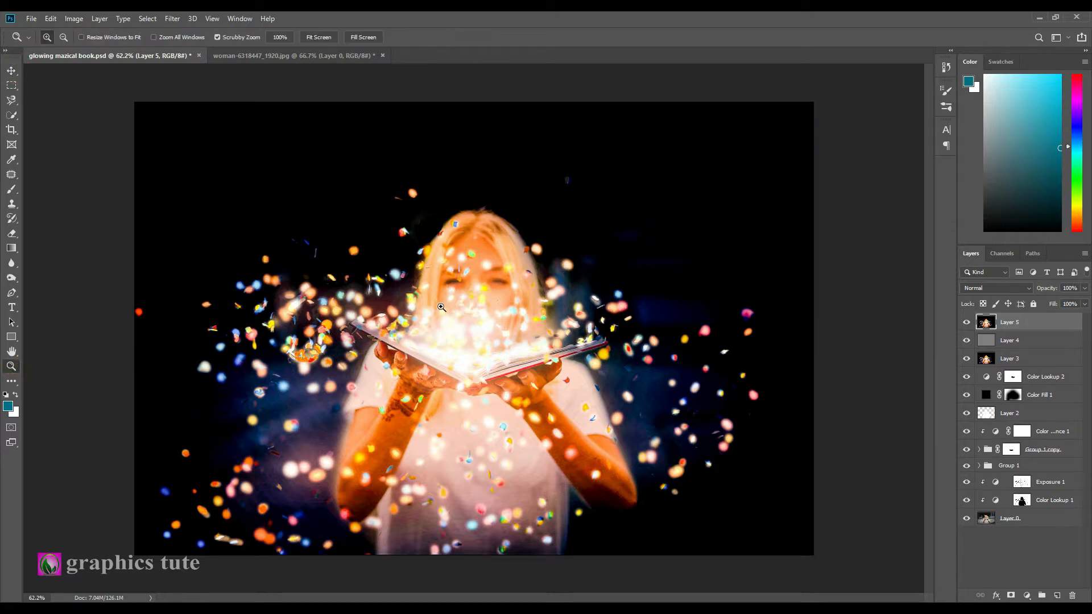
pyautogui.moveTo(526, 337); pyautogui.dragTo(515, 310)
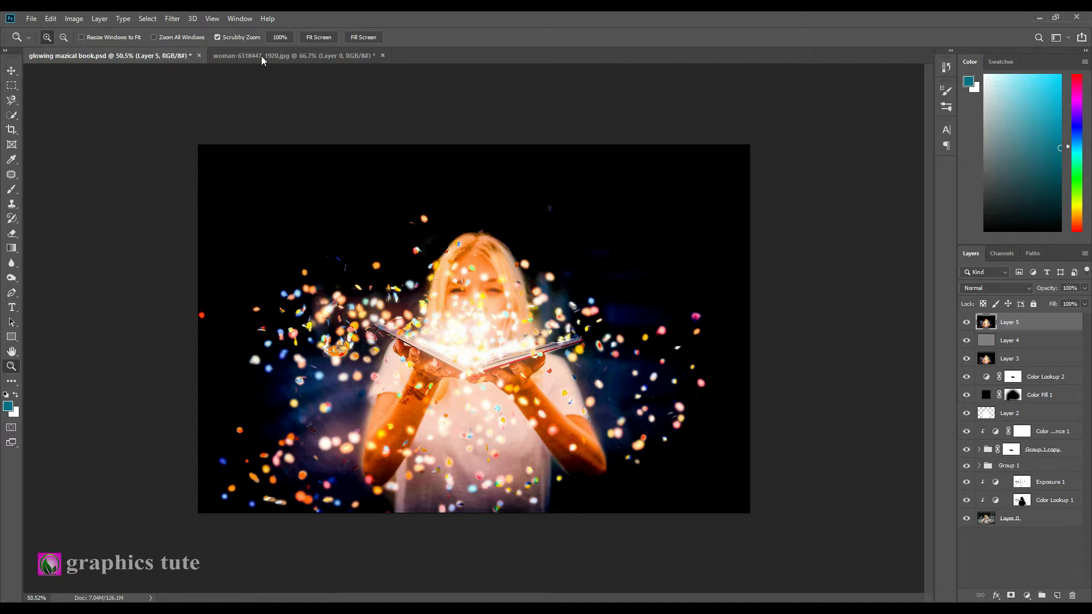
pyautogui.click(277, 55)
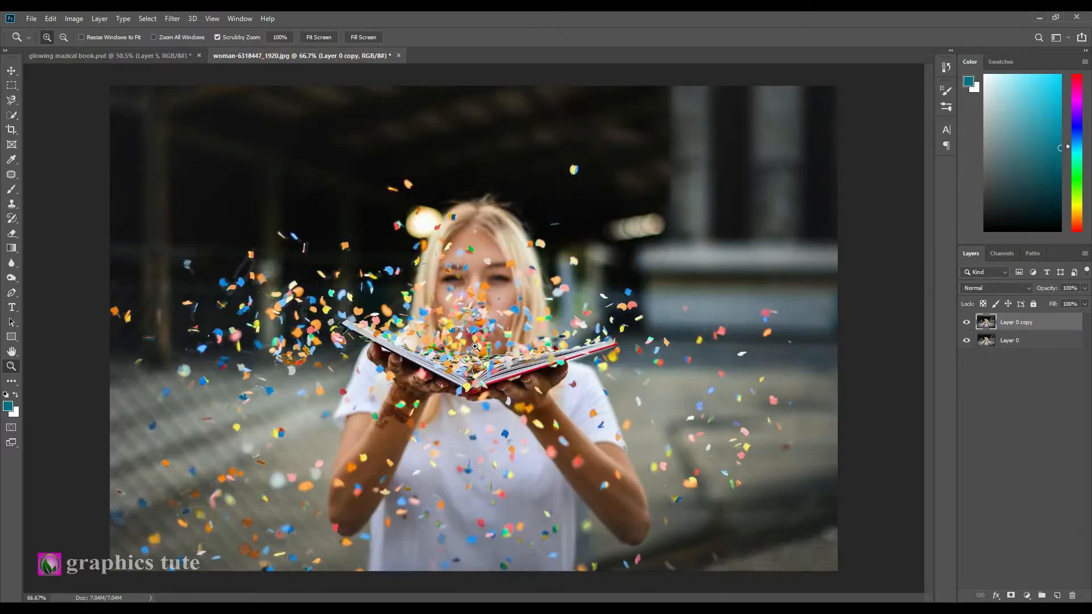
# - Select the first blue, orange, red and white confetti pieces beside the woman's left-hand hair and mouth with the Magic Wand
pyautogui.moveTo(472, 323); pyautogui.dragTo(535, 370)
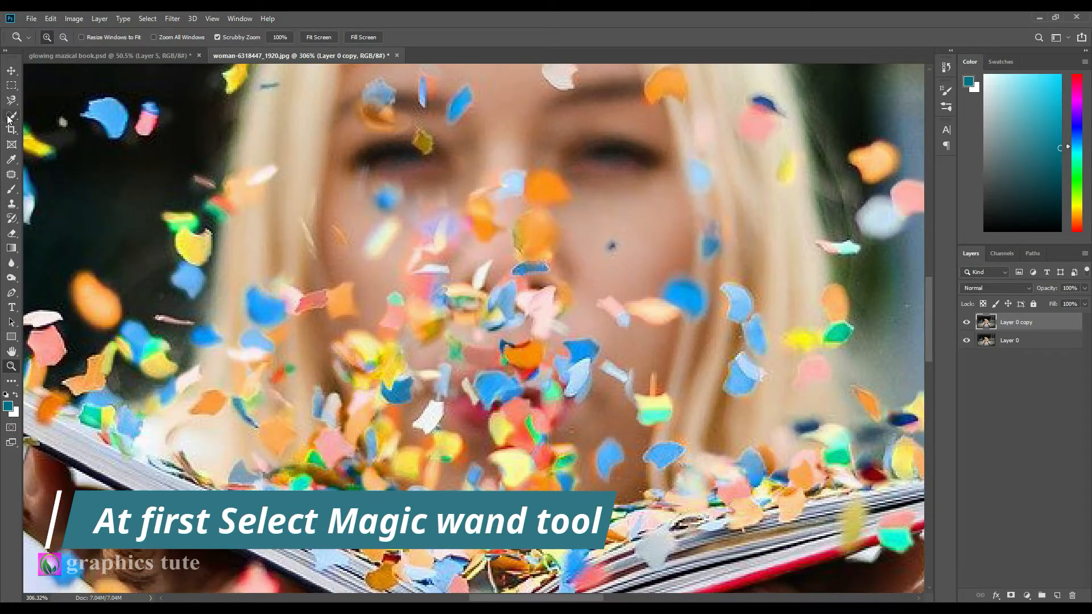
pyautogui.click(11, 117)
pyautogui.click(67, 127)
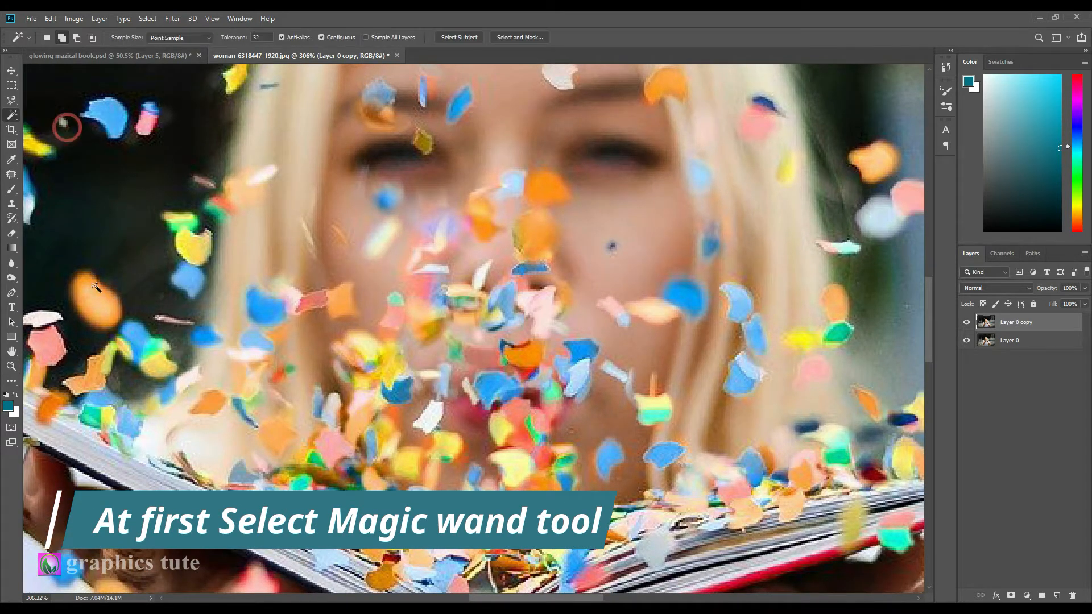
pyautogui.click(263, 307)
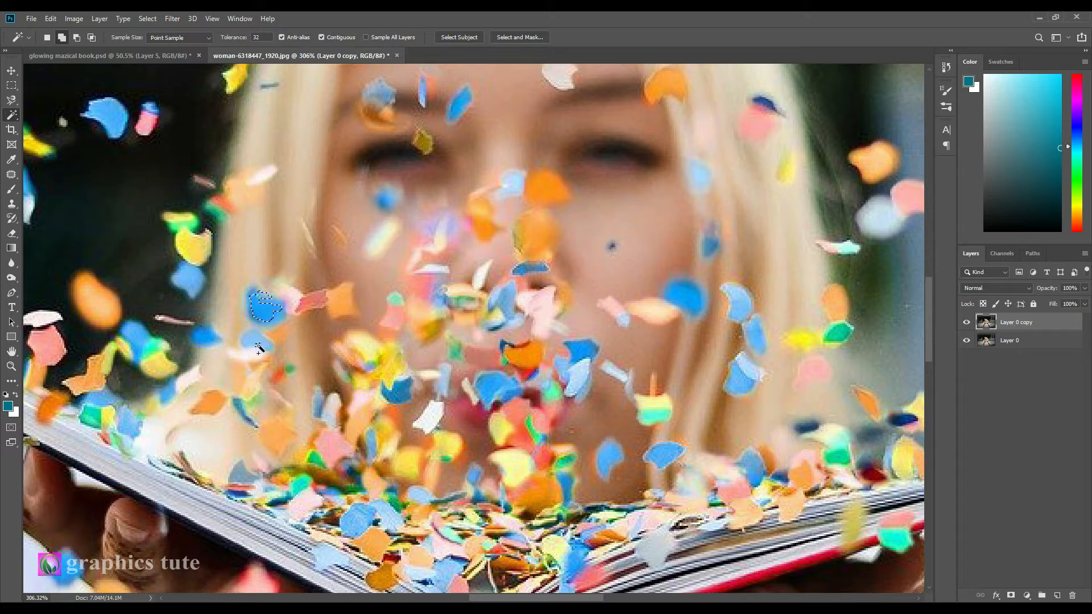
pyautogui.click(317, 304)
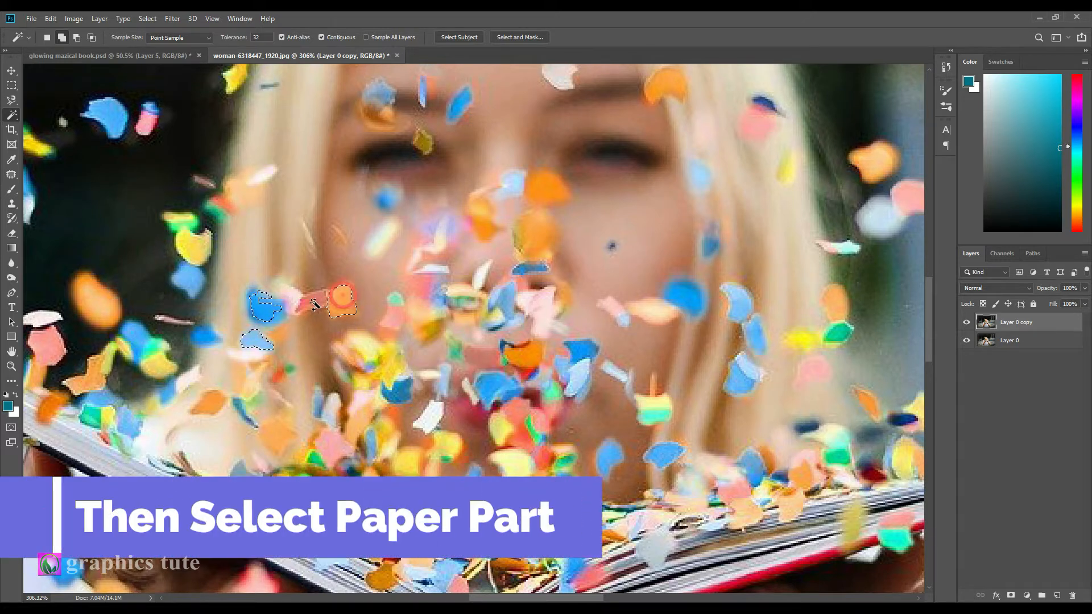
pyautogui.click(390, 389)
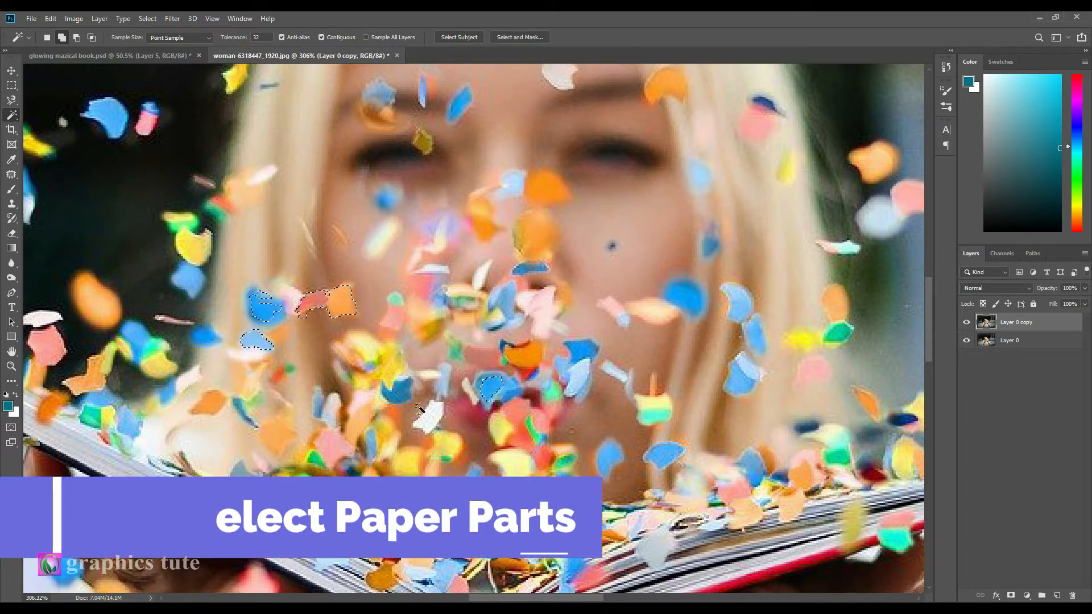
pyautogui.click(330, 409)
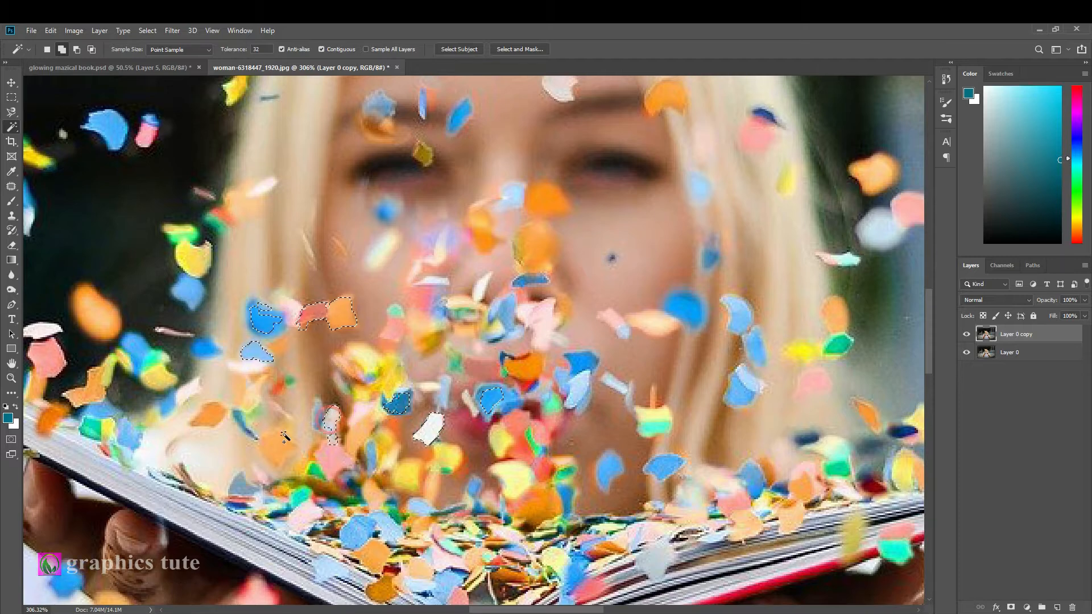
# - Add the confetti pieces over the woman's forehead, nose and mouth to the Magic Wand selection
pyautogui.click(537, 249)
pyautogui.click(442, 309)
pyautogui.click(440, 251)
pyautogui.click(380, 105)
pyautogui.click(373, 121)
pyautogui.click(654, 322)
pyautogui.click(580, 364)
pyautogui.click(442, 391)
# - Add the confetti between the woman's mouth and the open book pages to the selection
pyautogui.moveTo(637, 253); pyautogui.dragTo(643, 130)
pyautogui.click(401, 208)
pyautogui.click(508, 321)
pyautogui.click(520, 353)
pyautogui.click(615, 345)
pyautogui.click(670, 344)
pyautogui.click(745, 266)
pyautogui.click(763, 230)
# - Add the confetti over the hair right of the face and along the book's right page to the selection
pyautogui.moveTo(845, 185); pyautogui.dragTo(480, 306)
pyautogui.click(476, 312)
pyautogui.click(450, 381)
pyautogui.click(523, 228)
pyautogui.click(489, 258)
pyautogui.click(340, 185)
pyautogui.click(441, 487)
pyautogui.click(545, 471)
pyautogui.click(563, 471)
# - Add the confetti in the background right of the head and above the book's right end to the selection
pyautogui.click(817, 291)
pyautogui.click(864, 286)
pyautogui.click(616, 369)
pyautogui.click(600, 413)
pyautogui.click(663, 452)
pyautogui.moveTo(767, 356); pyautogui.dragTo(683, 480)
pyautogui.moveTo(358, 124); pyautogui.dragTo(447, 255)
pyautogui.click(447, 255)
pyautogui.moveTo(739, 500); pyautogui.dragTo(591, 244)
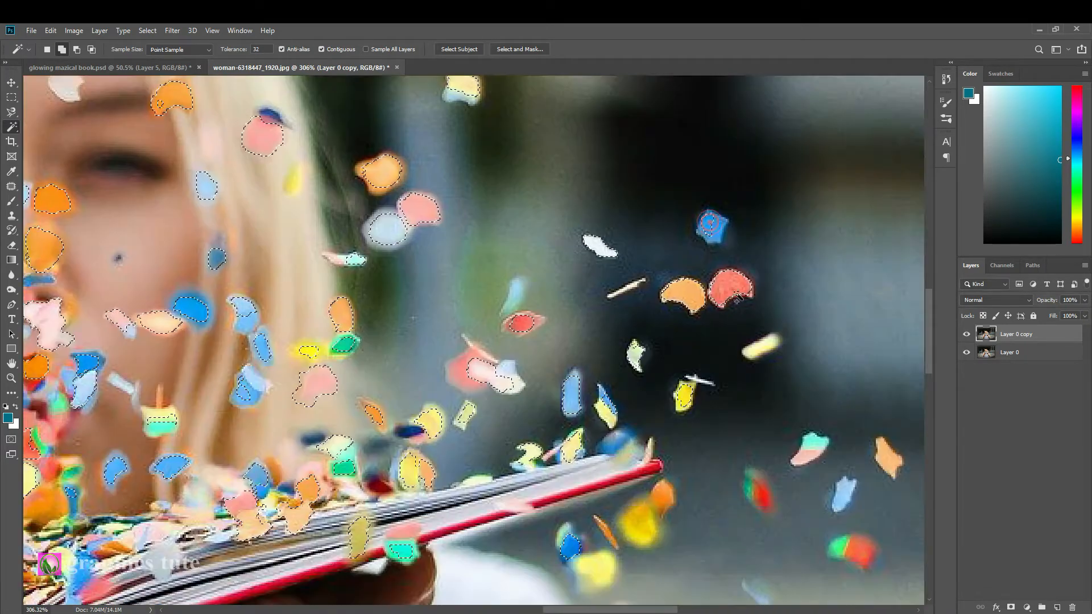
# - Add the confetti floating beyond and below the right end of the book to the selection
pyautogui.moveTo(806, 434); pyautogui.dragTo(749, 286)
pyautogui.click(748, 286)
pyautogui.click(824, 306)
pyautogui.click(795, 401)
pyautogui.moveTo(795, 401); pyautogui.dragTo(705, 192)
pyautogui.click(841, 181)
pyautogui.click(826, 175)
pyautogui.moveTo(840, 181); pyautogui.dragTo(625, 347)
pyautogui.click(863, 317)
pyautogui.click(473, 307)
pyautogui.moveTo(371, 393); pyautogui.dragTo(635, 218)
pyautogui.click(654, 365)
# - Add the confetti scattered over the grey background in the photo's lower right to the selection
pyautogui.moveTo(692, 285); pyautogui.dragTo(122, 236)
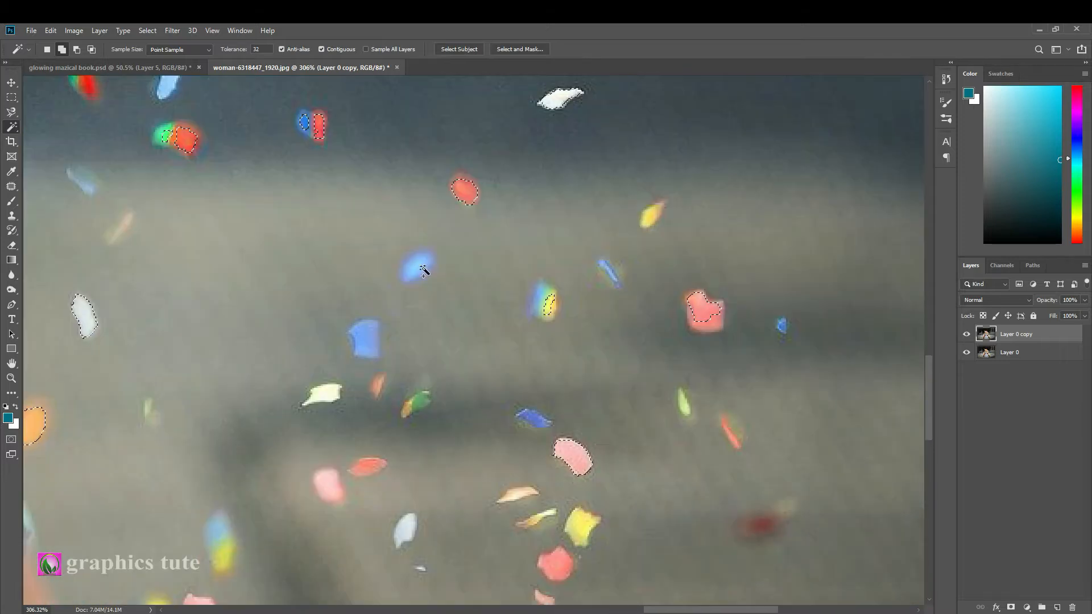
pyautogui.moveTo(411, 477); pyautogui.dragTo(475, 273)
pyautogui.click(395, 283)
pyautogui.click(474, 326)
pyautogui.click(433, 262)
pyautogui.click(648, 322)
pyautogui.click(420, 441)
pyautogui.click(222, 411)
# - Add the confetti beside and below the elbow on the photo's right side to the selection
pyautogui.moveTo(436, 485); pyautogui.dragTo(424, 222)
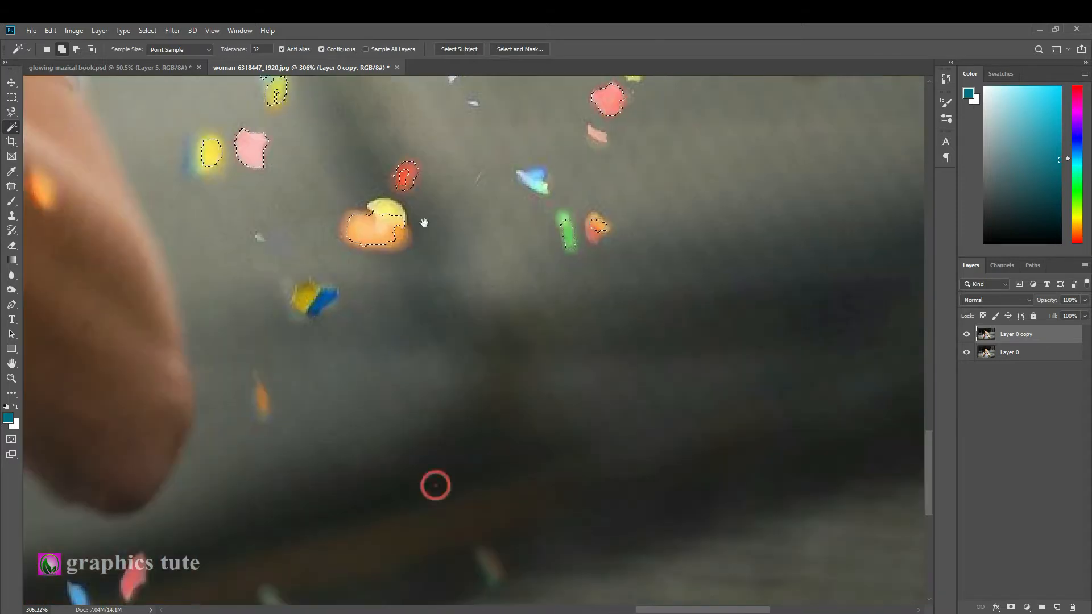
pyautogui.click(387, 206)
pyautogui.moveTo(200, 474); pyautogui.dragTo(370, 280)
pyautogui.click(305, 382)
pyautogui.click(250, 407)
pyautogui.click(108, 415)
# - Add the confetti on the lower part of the white shirt to the selection, undoing the last stray pick
pyautogui.moveTo(81, 288); pyautogui.dragTo(735, 315)
pyautogui.click(242, 242)
pyautogui.click(535, 307)
pyautogui.click(533, 288)
pyautogui.click(547, 202)
pyautogui.click(471, 349)
pyautogui.hotkey('ctrl', 'z')
# - Add the confetti across the middle of the white shirt to the selection
pyautogui.moveTo(424, 263); pyautogui.dragTo(730, 479)
pyautogui.click(490, 292)
pyautogui.click(689, 120)
pyautogui.click(691, 154)
pyautogui.click(612, 188)
pyautogui.click(630, 315)
pyautogui.click(644, 329)
pyautogui.click(601, 365)
# - Add the confetti on the left-hand forearm, around its elbow and on the adjoining shirt to the selection
pyautogui.moveTo(389, 194); pyautogui.dragTo(633, 388)
pyautogui.click(373, 375)
pyautogui.click(251, 358)
pyautogui.click(196, 395)
pyautogui.click(427, 552)
pyautogui.moveTo(447, 602); pyautogui.dragTo(458, 398)
pyautogui.click(437, 395)
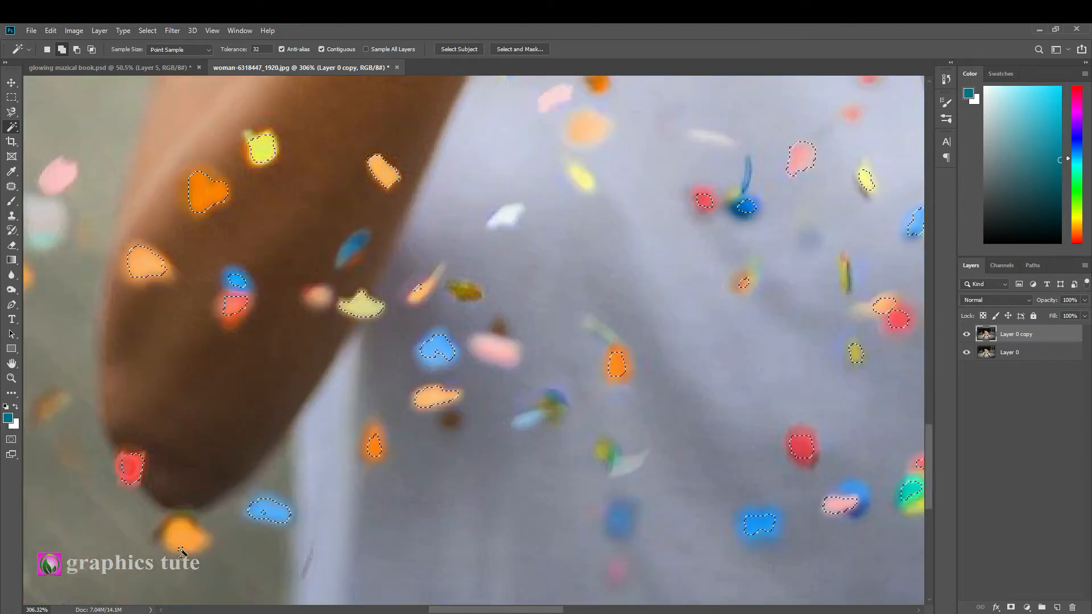
pyautogui.click(133, 467)
# - Add the confetti on the upper forearm and on the shirt just below the hands to the selection
pyautogui.moveTo(449, 165); pyautogui.dragTo(381, 498)
pyautogui.click(662, 261)
pyautogui.click(444, 223)
pyautogui.click(374, 231)
pyautogui.click(245, 284)
pyautogui.click(410, 323)
pyautogui.click(467, 331)
pyautogui.click(446, 396)
pyautogui.click(488, 431)
pyautogui.click(519, 461)
# - Add the orange and blue confetti in the background left of the elbow to the selection
pyautogui.moveTo(370, 293); pyautogui.dragTo(783, 50)
pyautogui.click(407, 268)
pyautogui.click(277, 328)
pyautogui.moveTo(284, 410); pyautogui.dragTo(463, 139)
pyautogui.click(570, 442)
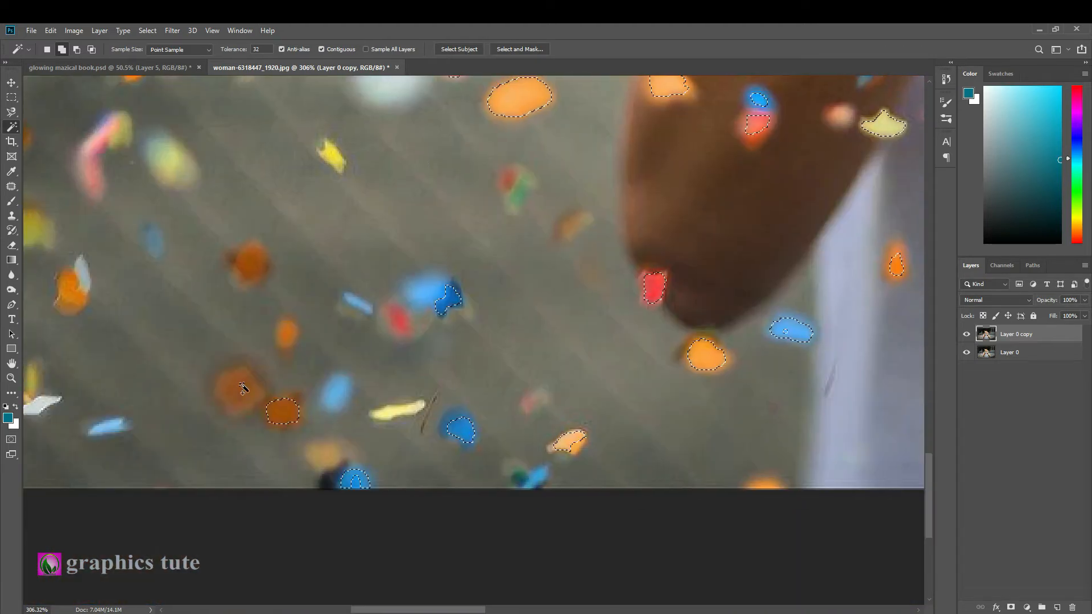
pyautogui.click(243, 393)
pyautogui.click(251, 264)
# - Add the confetti near the photo's bottom-left corner to the selection
pyautogui.moveTo(113, 228); pyautogui.dragTo(430, 352)
pyautogui.click(326, 262)
pyautogui.click(264, 390)
pyautogui.click(83, 302)
pyautogui.moveTo(285, 484); pyautogui.dragTo(466, 273)
pyautogui.click(442, 352)
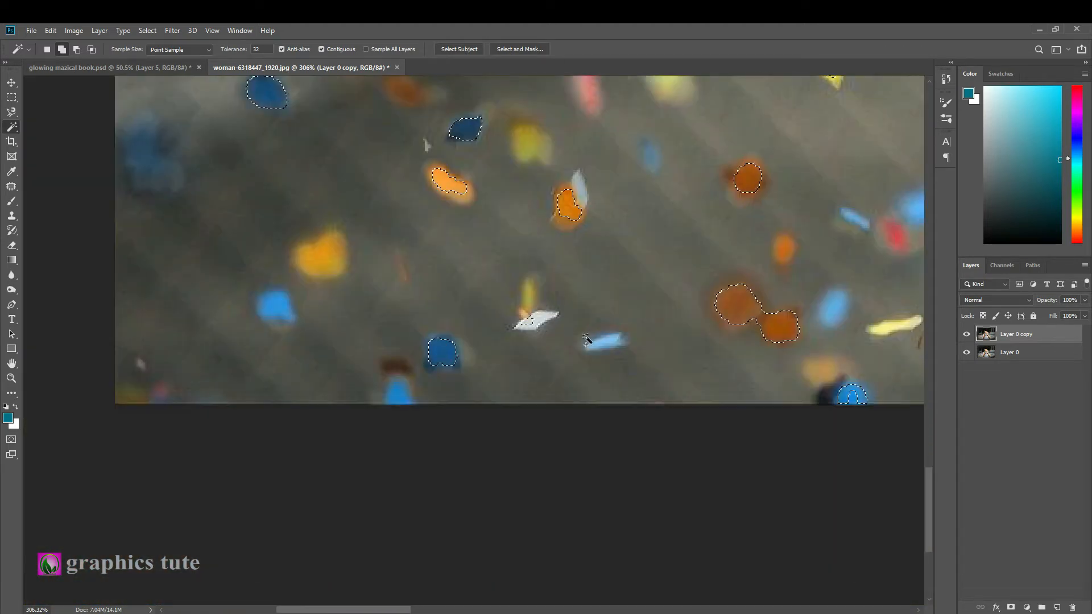
# - Add the confetti along the middle of the photo's left background to the selection
pyautogui.moveTo(626, 160); pyautogui.dragTo(601, 518)
pyautogui.moveTo(734, 148); pyautogui.dragTo(600, 500)
pyautogui.click(746, 468)
pyautogui.click(390, 225)
pyautogui.moveTo(398, 136); pyautogui.dragTo(383, 378)
pyautogui.click(371, 322)
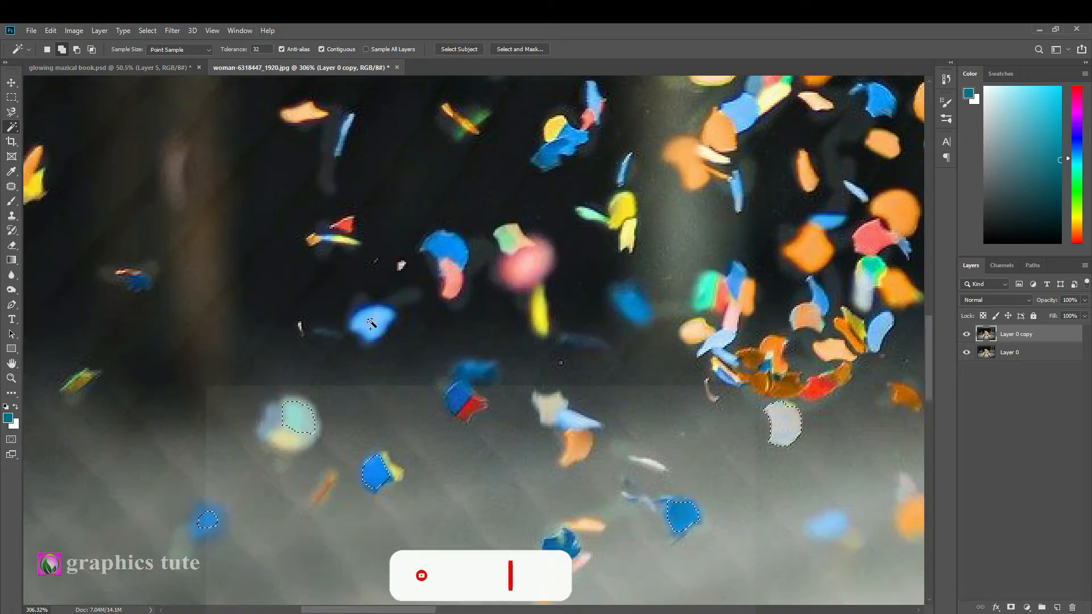
# - Add the confetti in the dark upper-left background to the selection
pyautogui.moveTo(398, 182); pyautogui.dragTo(628, 406)
pyautogui.moveTo(796, 170); pyautogui.dragTo(450, 264)
pyautogui.click(484, 216)
pyautogui.click(447, 459)
pyautogui.click(434, 451)
pyautogui.click(566, 486)
pyautogui.click(597, 457)
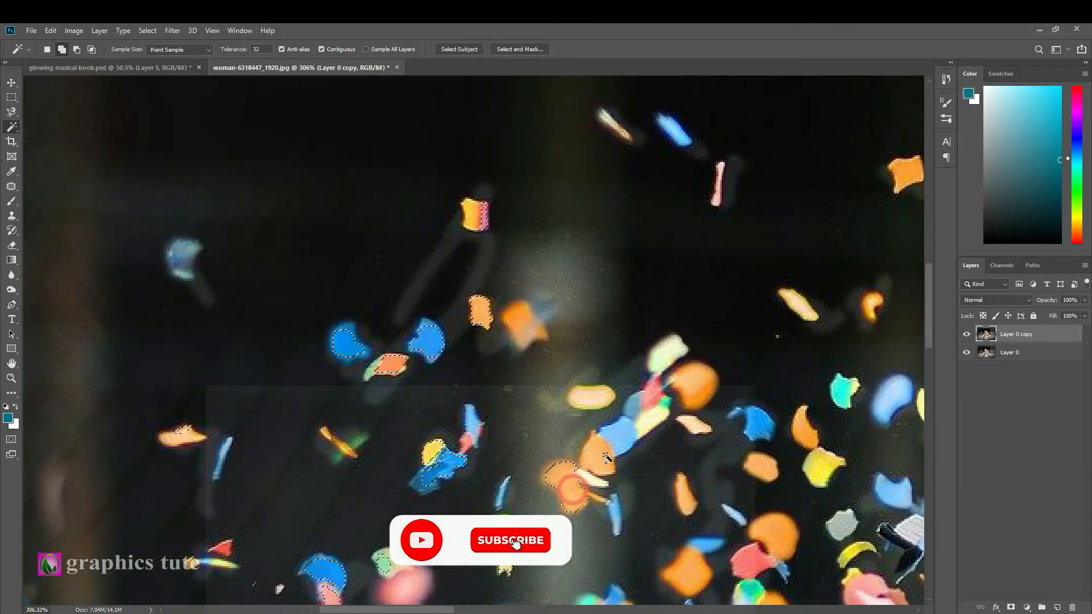
pyautogui.click(618, 435)
# - Add the confetti clustered between the dark left background and the book's left end to the selection
pyautogui.moveTo(876, 222); pyautogui.dragTo(622, 257)
pyautogui.click(653, 209)
pyautogui.click(856, 324)
pyautogui.click(709, 510)
pyautogui.moveTo(641, 537); pyautogui.dragTo(631, 346)
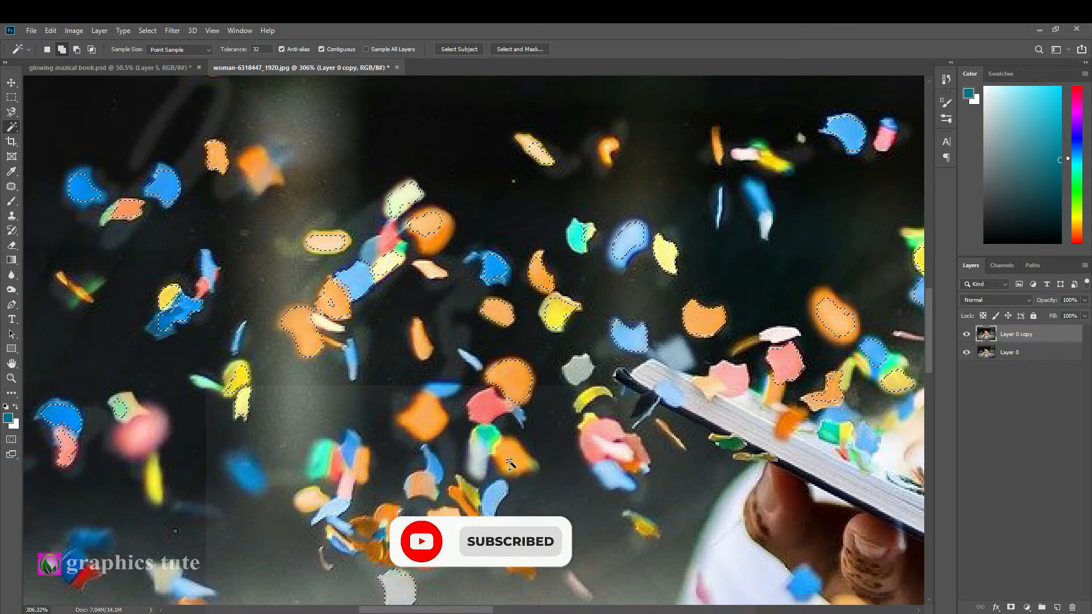
pyautogui.click(586, 370)
pyautogui.click(601, 431)
# - Finish selecting the confetti around the book's left end and hand, and copy the selection to a new layer
pyautogui.moveTo(603, 432); pyautogui.dragTo(477, 294)
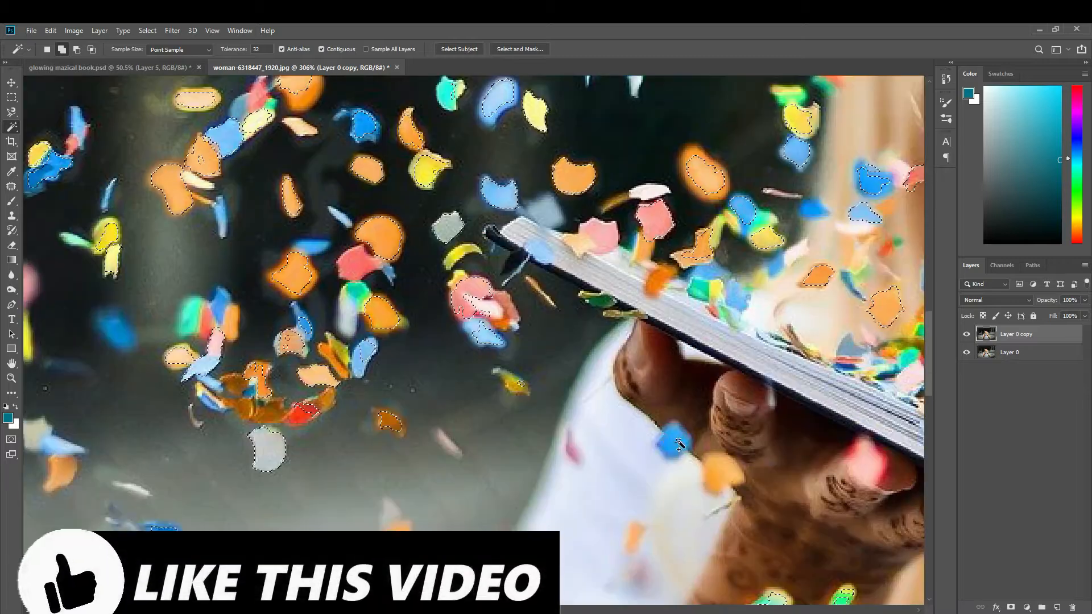
pyautogui.moveTo(478, 398); pyautogui.dragTo(478, 245)
pyautogui.moveTo(483, 187); pyautogui.dragTo(544, 504)
pyautogui.click(541, 171)
pyautogui.moveTo(915, 252); pyautogui.dragTo(552, 227)
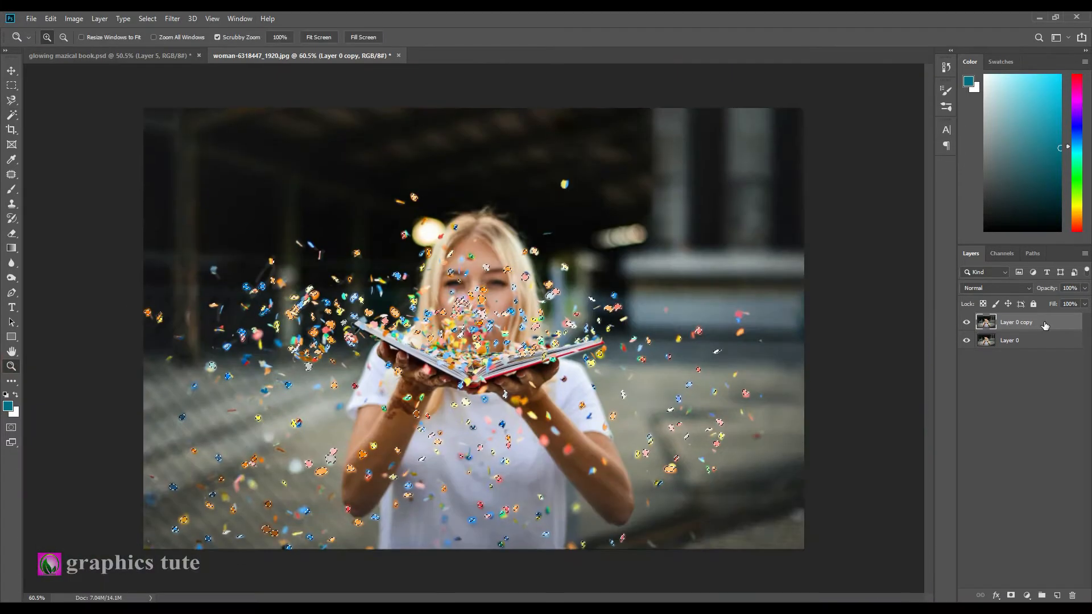
pyautogui.hotkey('ctrl', 'shift', 'alt', 'n')
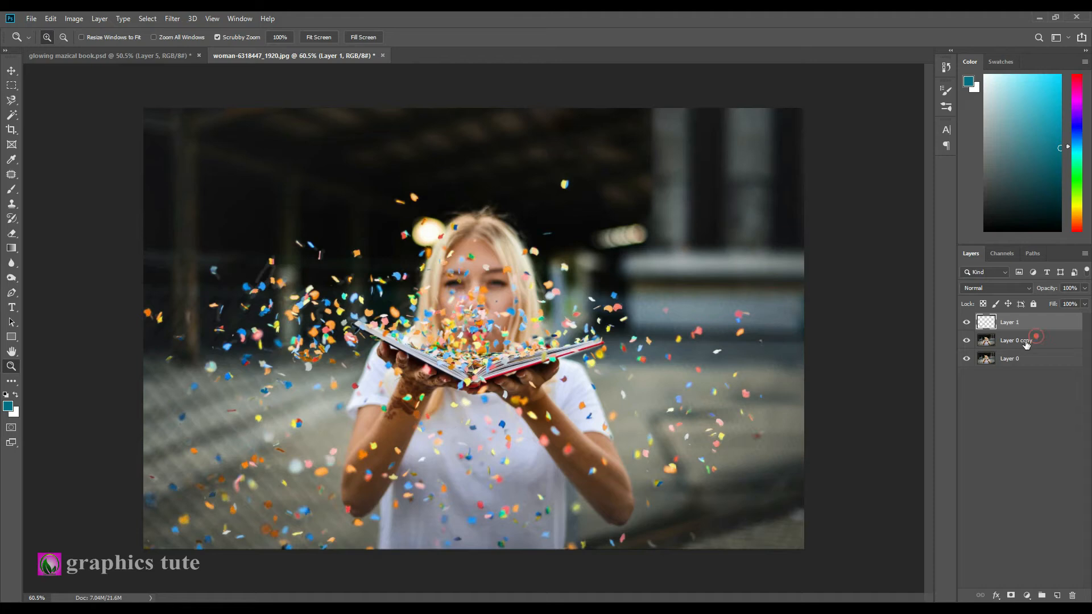
# - Select the confetti piled on the book pages of Layer 0 copy with a small Quick Selection brush and add it to Layer 1
pyautogui.click(1027, 345)
pyautogui.moveTo(489, 379); pyautogui.dragTo(542, 460)
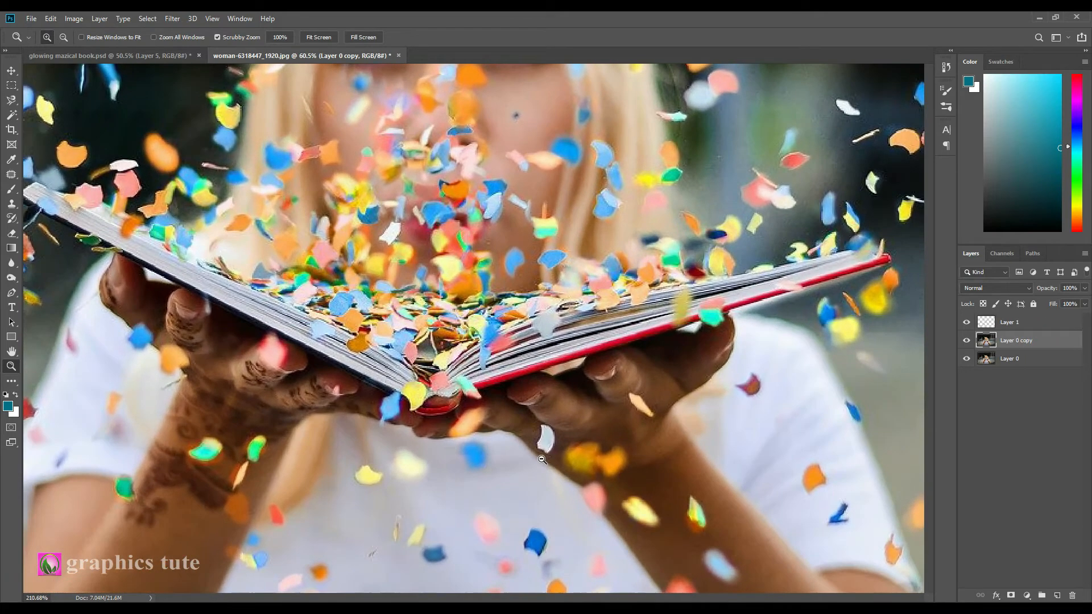
pyautogui.rightClick(17, 115)
pyautogui.click(57, 115)
pyautogui.press('[')
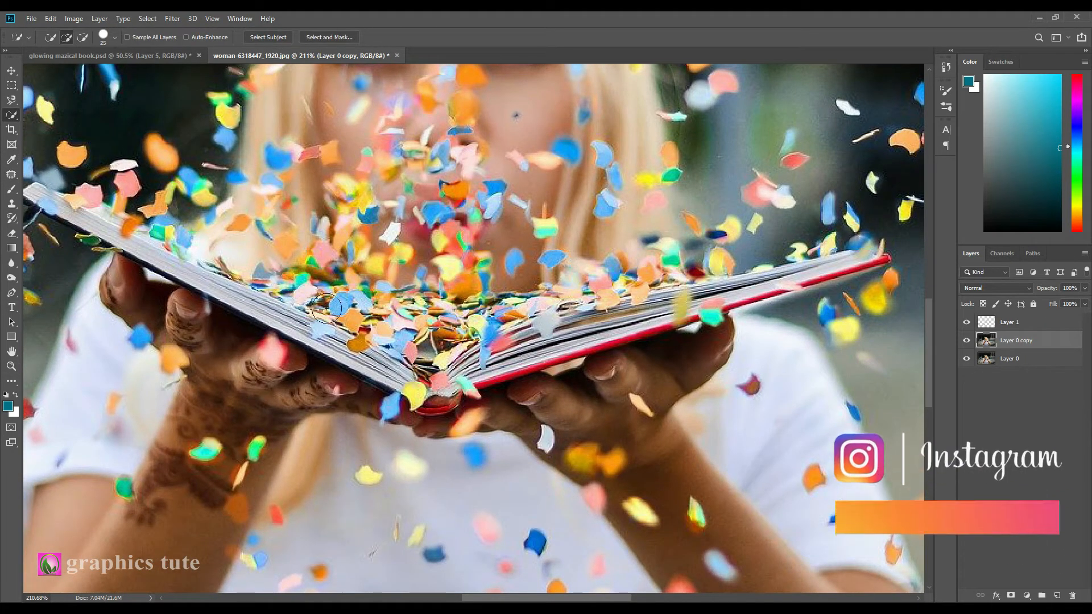
pyautogui.press('[')
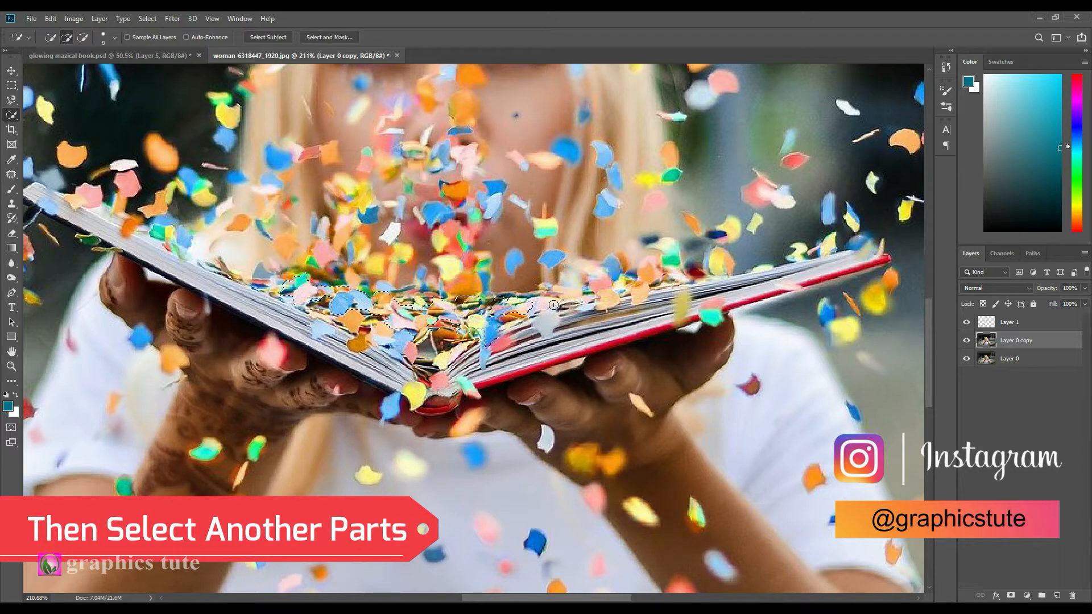
pyautogui.moveTo(554, 305)
pyautogui.mouseDown()
pyautogui.moveTo(448, 337)
pyautogui.moveTo(440, 352)
pyautogui.moveTo(523, 307)
pyautogui.moveTo(583, 317)
pyautogui.mouseUp()
pyautogui.moveTo(455, 350); pyautogui.dragTo(216, 268)
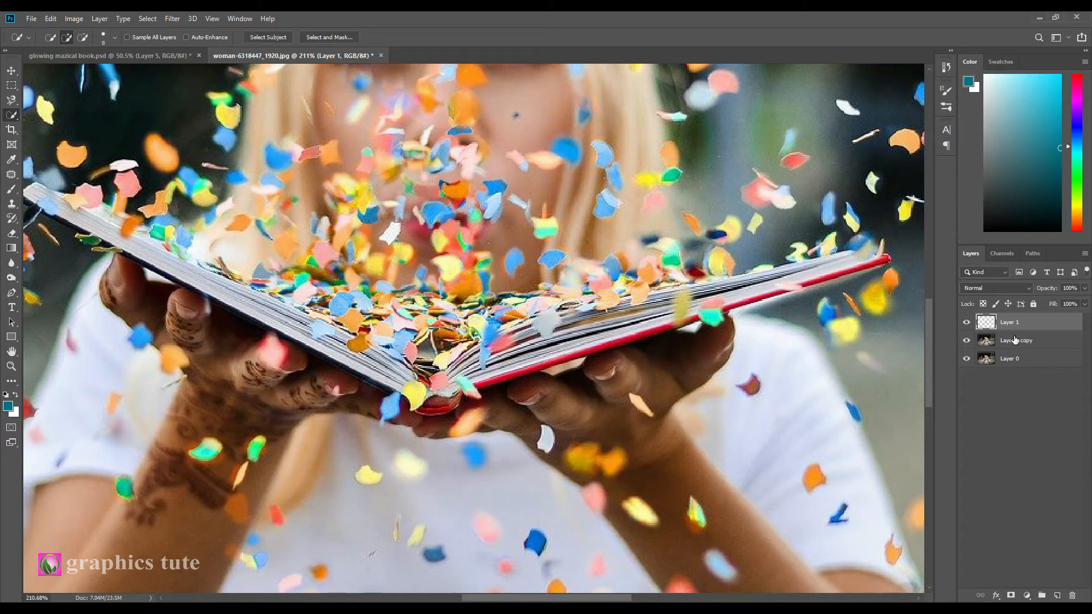
# - Add a Color Lookup adjustment above Layer 0 copy using the Moonlight.3DL 3D LUT
pyautogui.click(1027, 595)
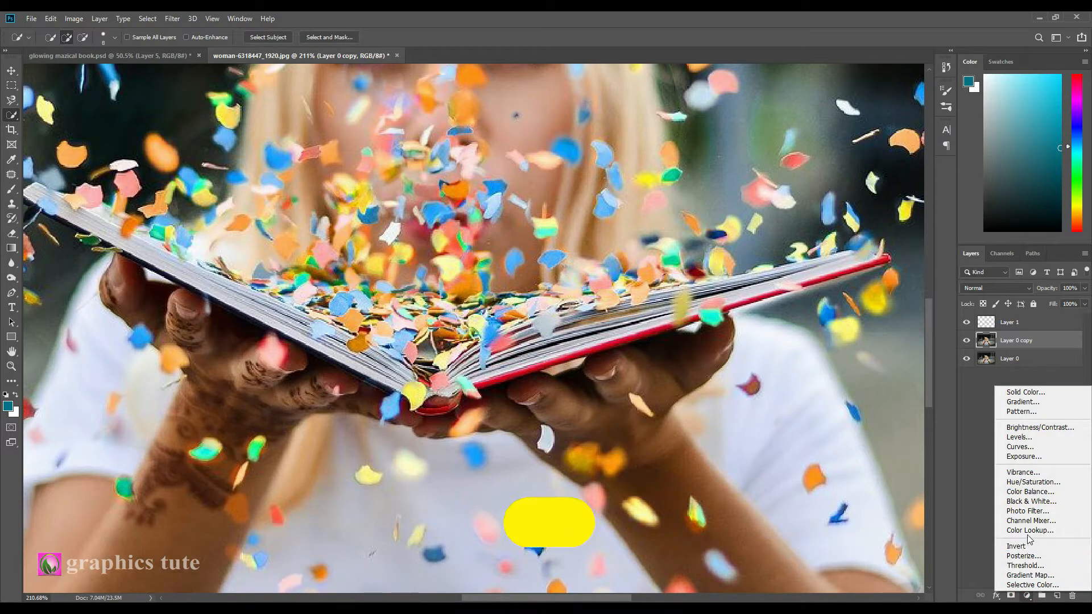
pyautogui.click(1030, 530)
pyautogui.click(714, 329)
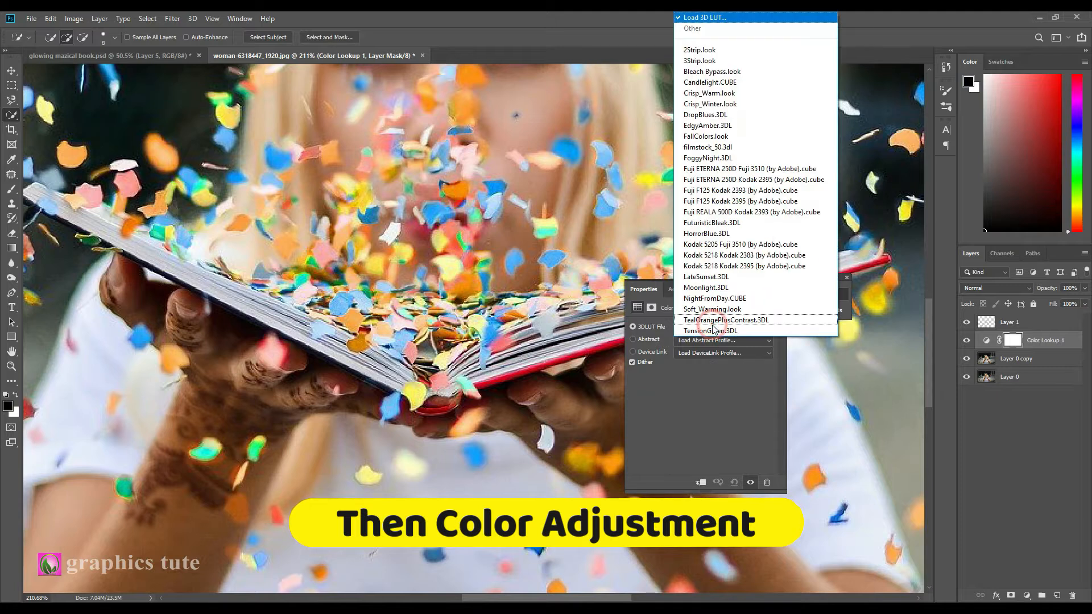
pyautogui.click(708, 288)
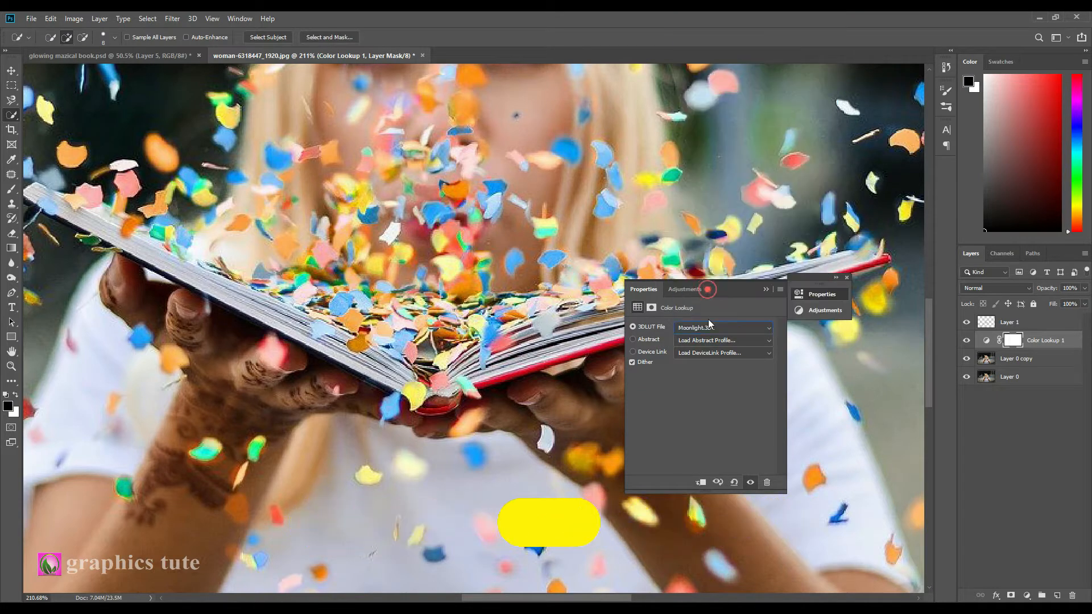
pyautogui.click(11, 367)
pyautogui.moveTo(392, 412)
pyautogui.mouseDown()
pyautogui.moveTo(367, 386)
pyautogui.moveTo(408, 411)
pyautogui.mouseUp()
pyautogui.click(766, 290)
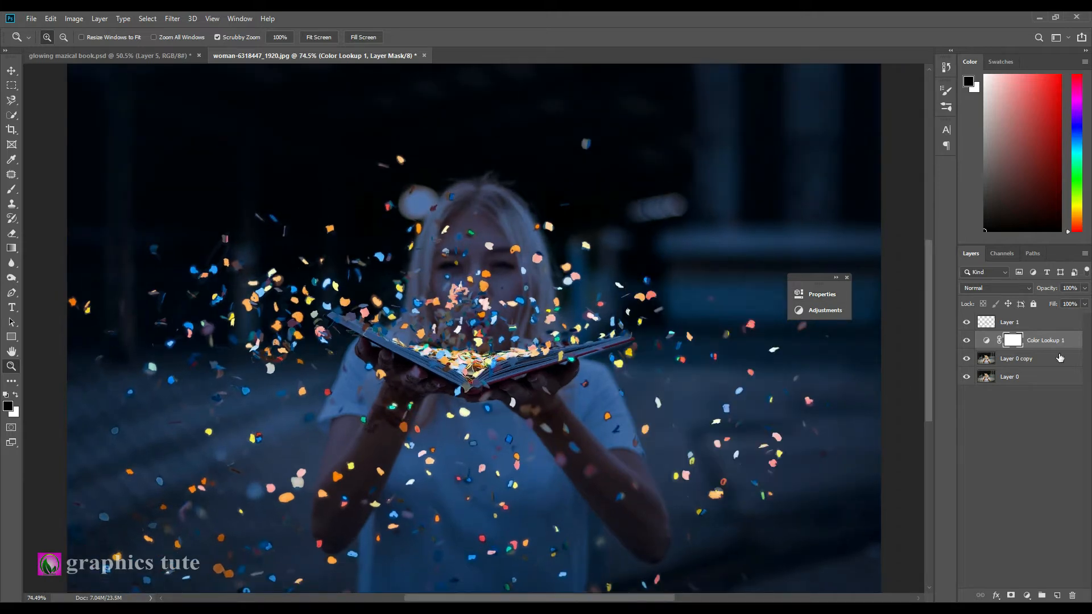
# - Add an Exposure adjustment above Color Lookup 1 with exposure -1.11 and offset -0.0042
pyautogui.click(966, 340)
pyautogui.click(966, 340)
pyautogui.click(1029, 595)
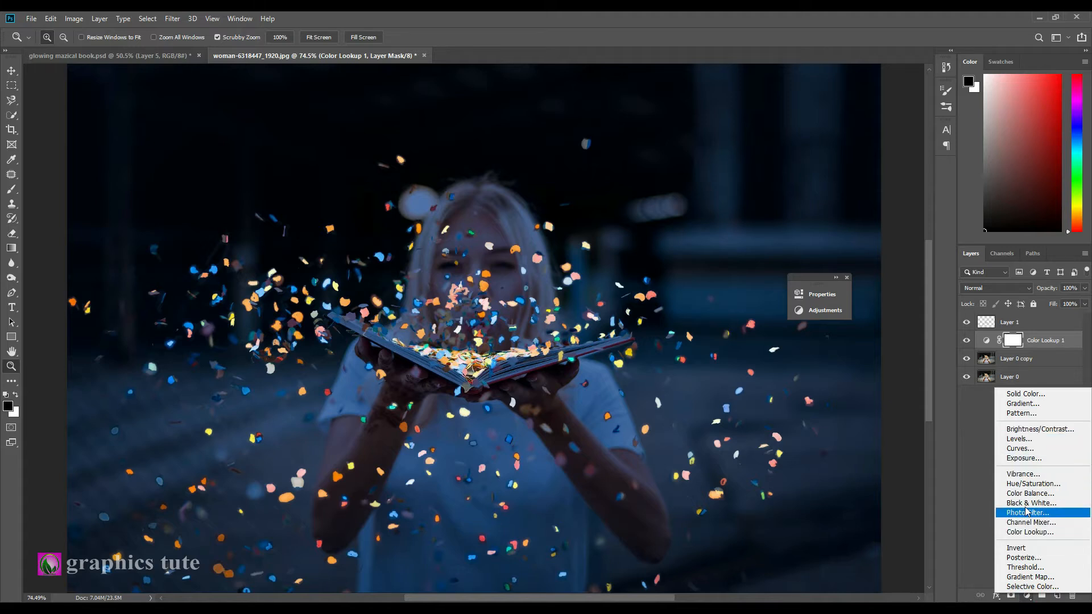
pyautogui.click(1023, 458)
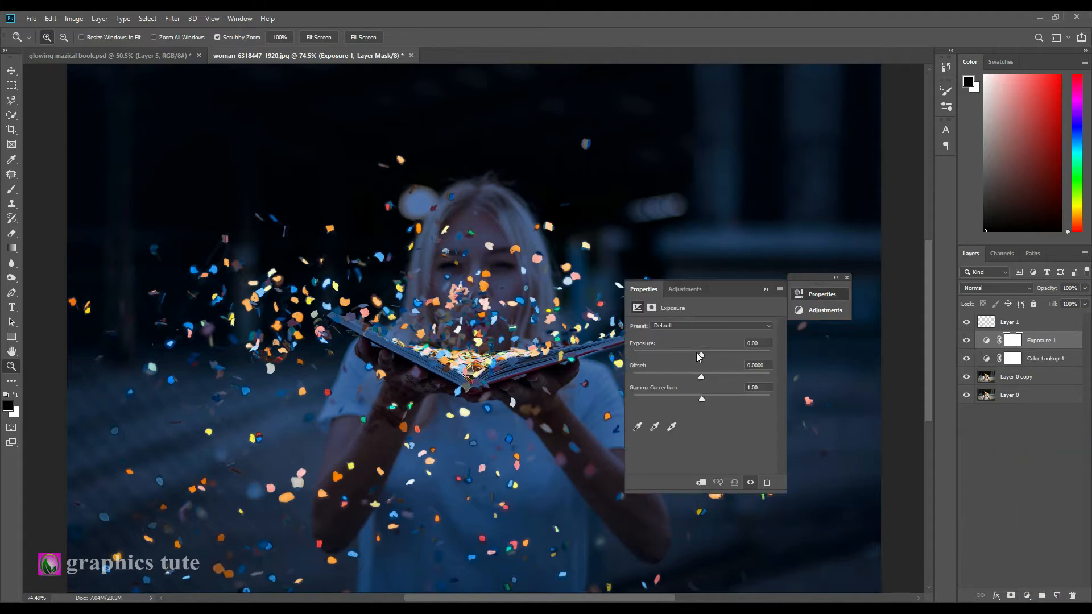
pyautogui.moveTo(699, 352)
pyautogui.mouseDown()
pyautogui.moveTo(688, 354)
pyautogui.moveTo(711, 373)
pyautogui.moveTo(701, 374)
pyautogui.mouseUp()
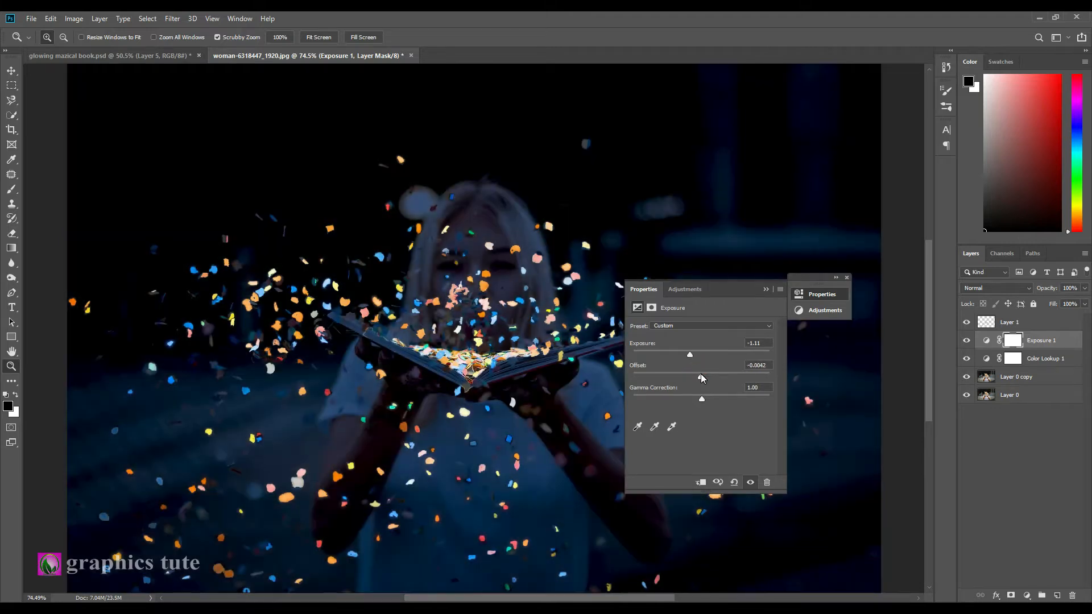
pyautogui.click(766, 289)
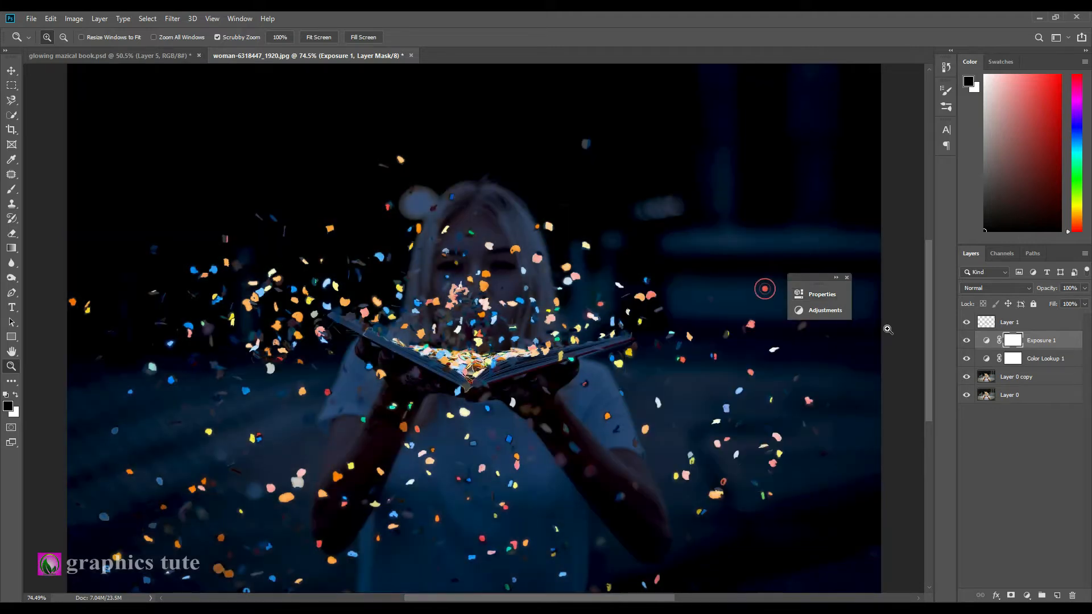
pyautogui.click(967, 341)
pyautogui.click(967, 340)
# - Paint black with a 15 px brush on the Color Lookup 1 mask over the dim, blurred confetti left of the book
pyautogui.moveTo(214, 383); pyautogui.dragTo(214, 384)
pyautogui.moveTo(199, 338); pyautogui.dragTo(296, 347)
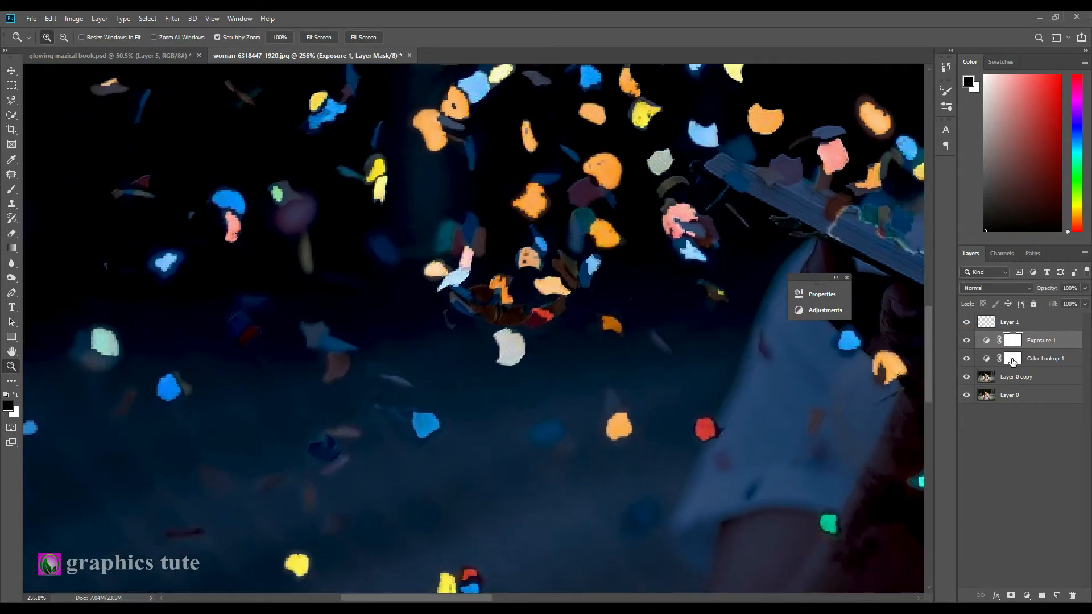
pyautogui.click(1014, 359)
pyautogui.click(12, 190)
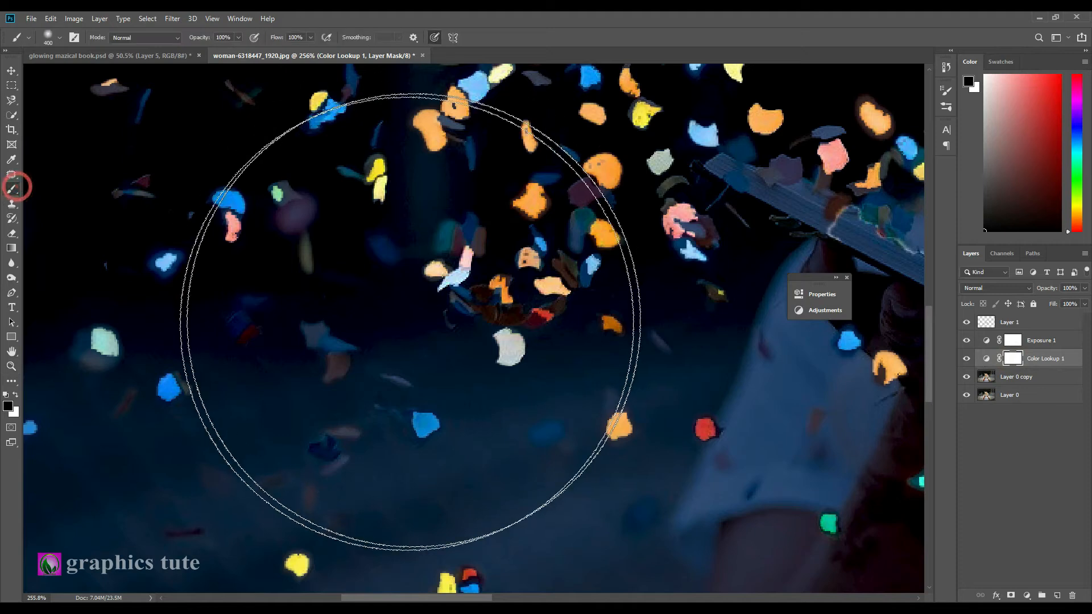
pyautogui.press('[')
pyautogui.press('[')
pyautogui.press('[')
pyautogui.press('[')
pyautogui.press('[')
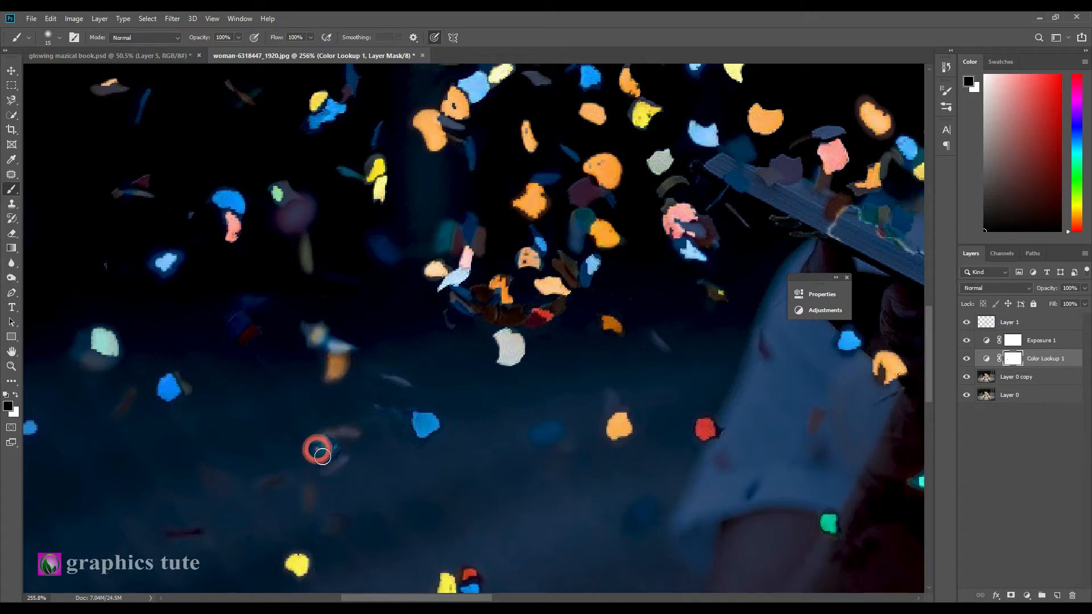
pyautogui.moveTo(447, 251); pyautogui.dragTo(445, 236)
pyautogui.click(478, 234)
# - Brush the Color Lookup 1 mask over the faded confetti higher up against the dark left background
pyautogui.moveTo(536, 74); pyautogui.dragTo(510, 293)
pyautogui.moveTo(363, 203); pyautogui.dragTo(365, 214)
pyautogui.moveTo(74, 306); pyautogui.dragTo(96, 305)
pyautogui.moveTo(283, 460); pyautogui.dragTo(280, 484)
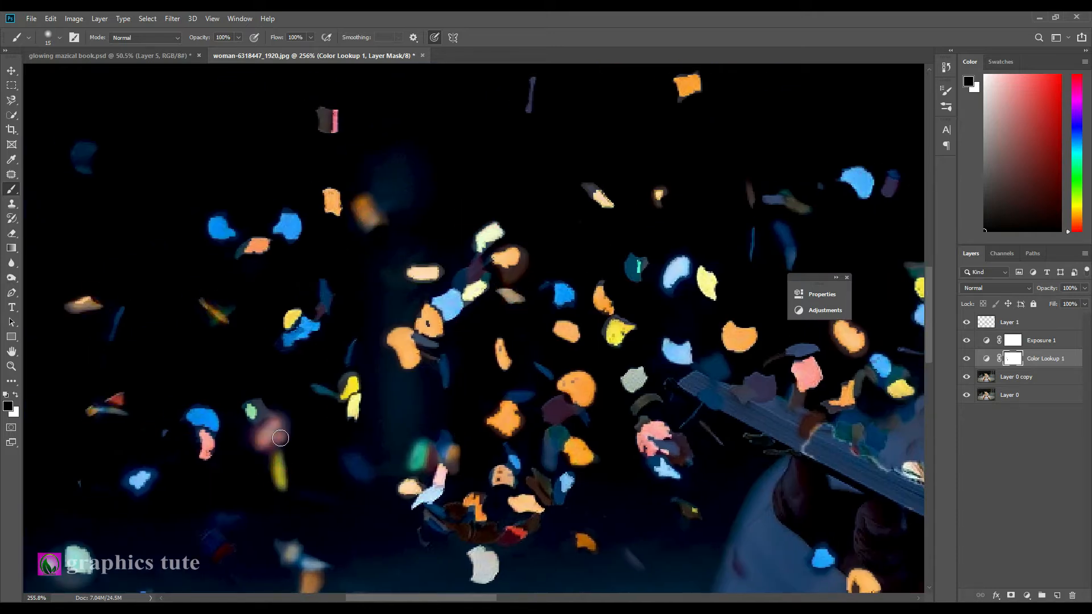
pyautogui.moveTo(281, 424); pyautogui.dragTo(256, 437)
pyautogui.moveTo(552, 586); pyautogui.dragTo(522, 459)
pyautogui.moveTo(916, 360); pyautogui.dragTo(873, 341)
pyautogui.moveTo(736, 256); pyautogui.dragTo(719, 266)
pyautogui.moveTo(397, 388); pyautogui.dragTo(508, 394)
pyautogui.moveTo(325, 334); pyautogui.dragTo(487, 486)
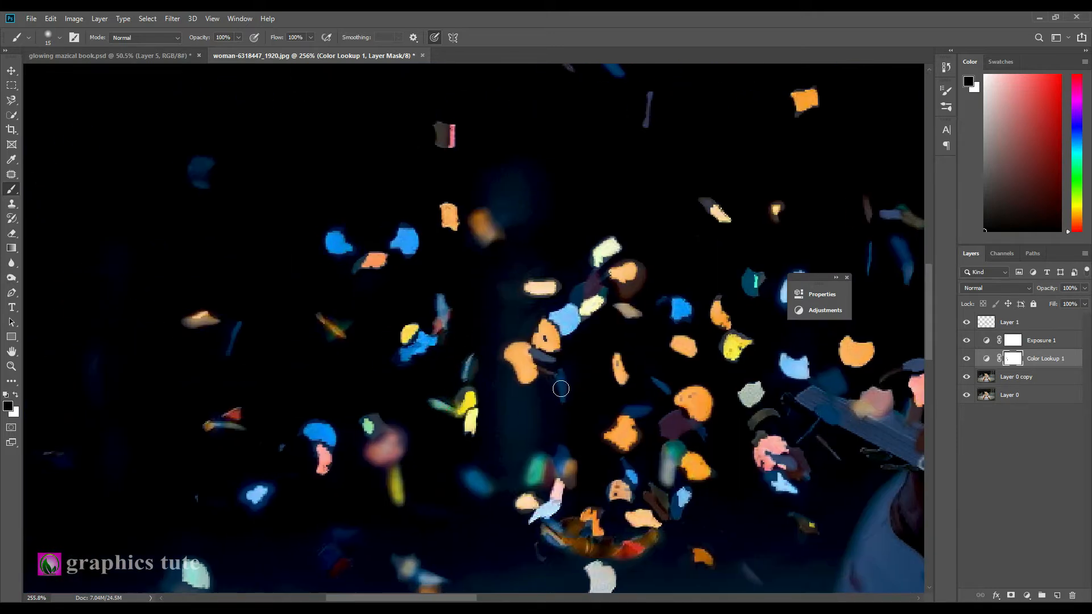
# - Brighten the dim confetti around the woman's sleeve and forearm below the book by painting on the Color Lookup 1 mask
pyautogui.moveTo(841, 575); pyautogui.dragTo(568, 353)
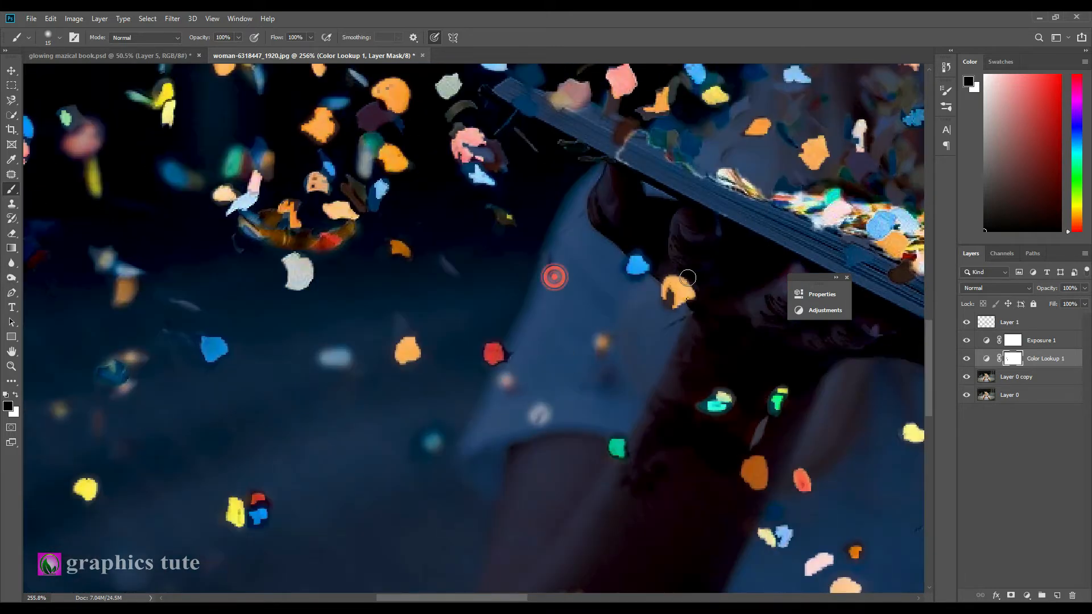
pyautogui.moveTo(719, 70); pyautogui.dragTo(560, 343)
pyautogui.moveTo(490, 368); pyautogui.dragTo(447, 488)
pyautogui.moveTo(421, 538); pyautogui.dragTo(466, 526)
pyautogui.moveTo(491, 536); pyautogui.dragTo(486, 530)
pyautogui.click(553, 462)
pyautogui.moveTo(390, 324); pyautogui.dragTo(402, 364)
pyautogui.moveTo(649, 122)
pyautogui.mouseDown()
pyautogui.moveTo(521, 314)
pyautogui.moveTo(535, 302)
pyautogui.mouseUp()
pyautogui.moveTo(598, 529); pyautogui.dragTo(552, 329)
# - Enlarge the brush to 30 px and mask the Color Lookup off the dim confetti over the face and around the book's right end
pyautogui.press(']')
pyautogui.press(']')
pyautogui.press(']')
pyautogui.moveTo(637, 500); pyautogui.dragTo(636, 378)
pyautogui.moveTo(585, 434); pyautogui.dragTo(620, 427)
pyautogui.moveTo(470, 417); pyautogui.dragTo(407, 414)
pyautogui.click(423, 346)
pyautogui.moveTo(608, 285); pyautogui.dragTo(472, 364)
pyautogui.moveTo(480, 458); pyautogui.dragTo(545, 461)
pyautogui.moveTo(671, 364); pyautogui.dragTo(364, 374)
pyautogui.click(618, 380)
pyautogui.click(867, 509)
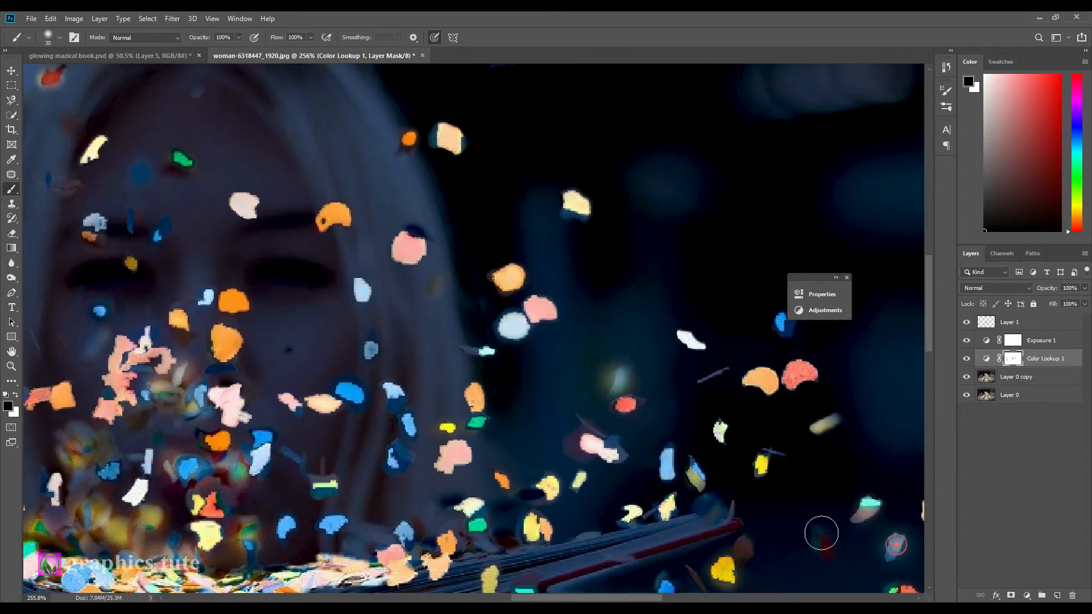
pyautogui.click(897, 546)
pyautogui.click(611, 445)
pyautogui.moveTo(723, 409); pyautogui.dragTo(496, 324)
pyautogui.moveTo(682, 455); pyautogui.dragTo(480, 293)
pyautogui.click(393, 381)
pyautogui.press('z')
pyautogui.hotkey('ctrl', '0')
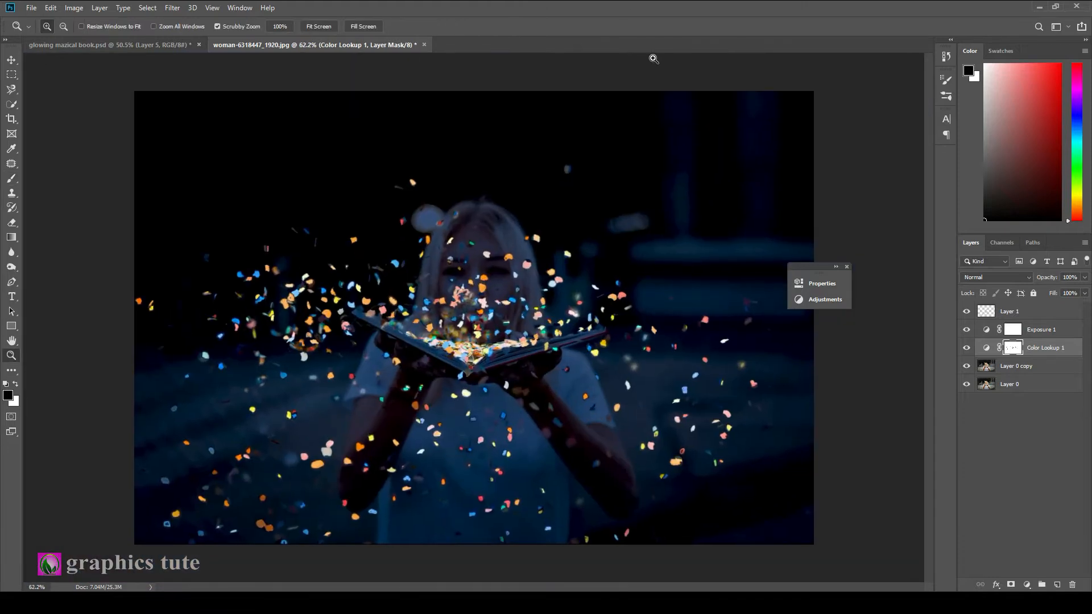
pyautogui.click(845, 267)
# - Duplicate Layer 1 and set the copy's blend mode to Screen
pyautogui.click(1010, 313)
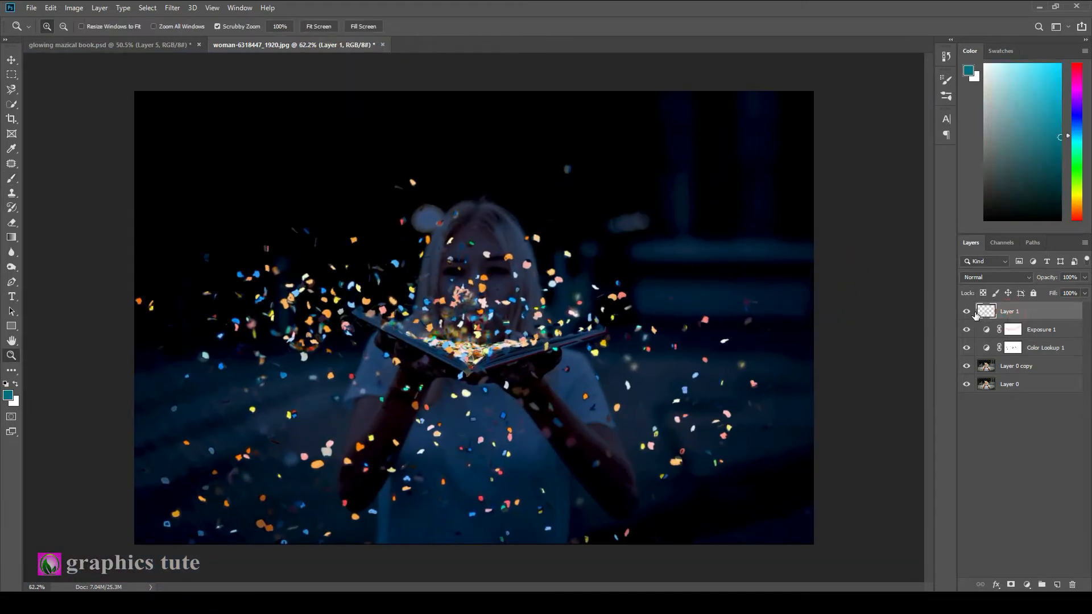
pyautogui.click(967, 312)
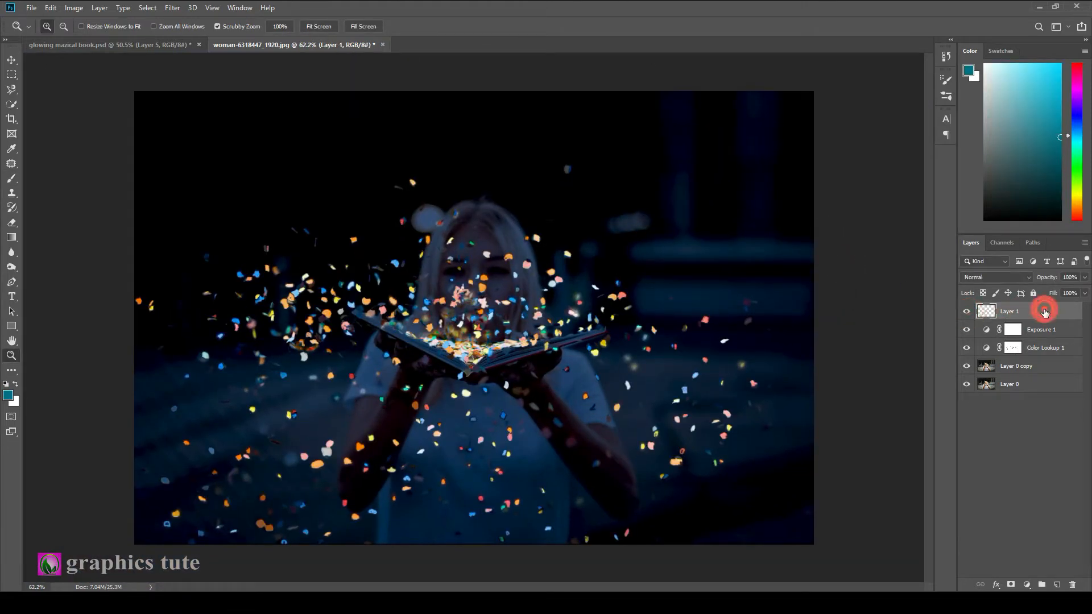
pyautogui.hotkey('ctrl', 'j')
pyautogui.click(1017, 277)
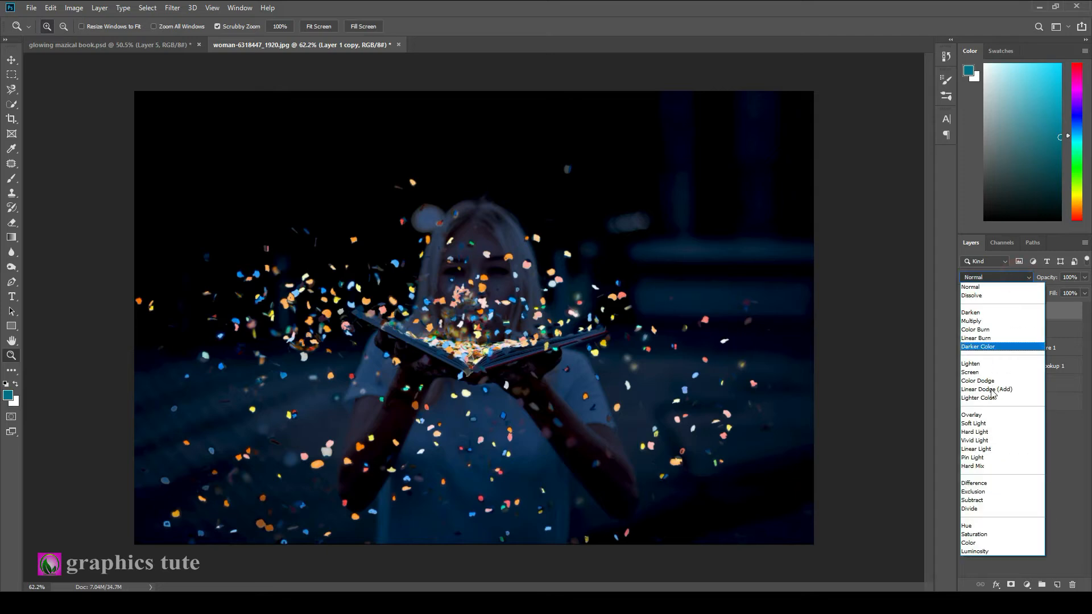
pyautogui.click(985, 374)
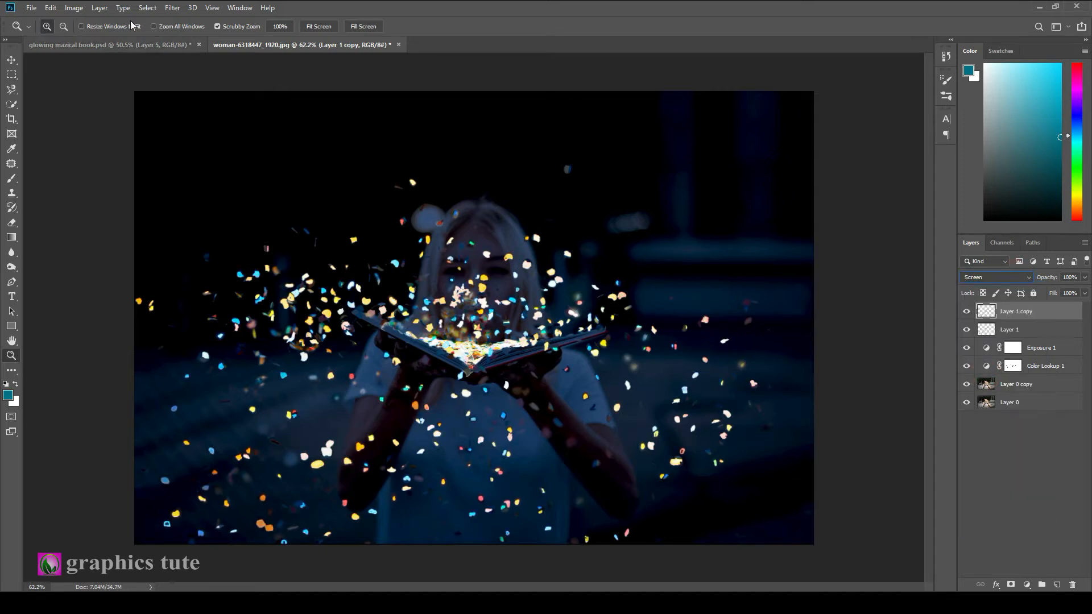
# - Apply a Gaussian Blur with a 4.4 pixel radius to Layer 1 copy
pyautogui.click(172, 7)
pyautogui.moveTo(230, 137)
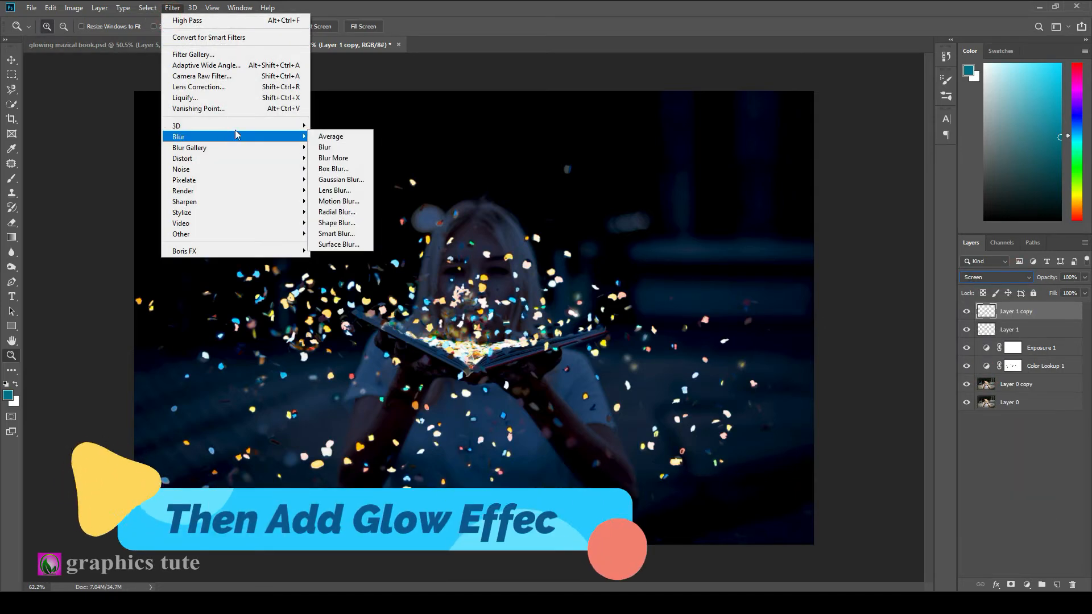
pyautogui.click(334, 179)
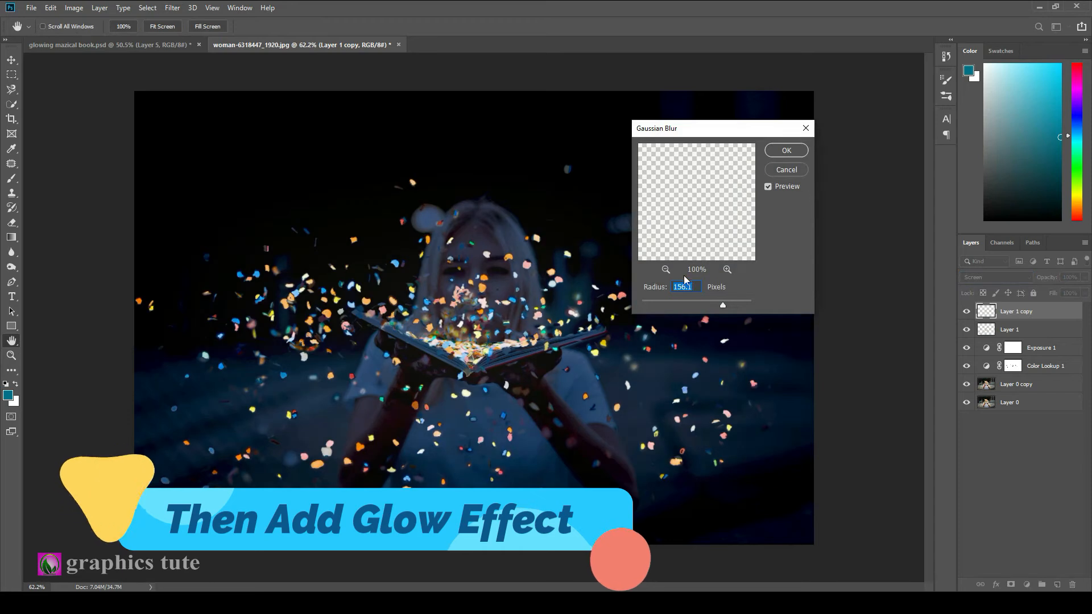
pyautogui.click(665, 305)
pyautogui.moveTo(664, 304); pyautogui.dragTo(667, 304)
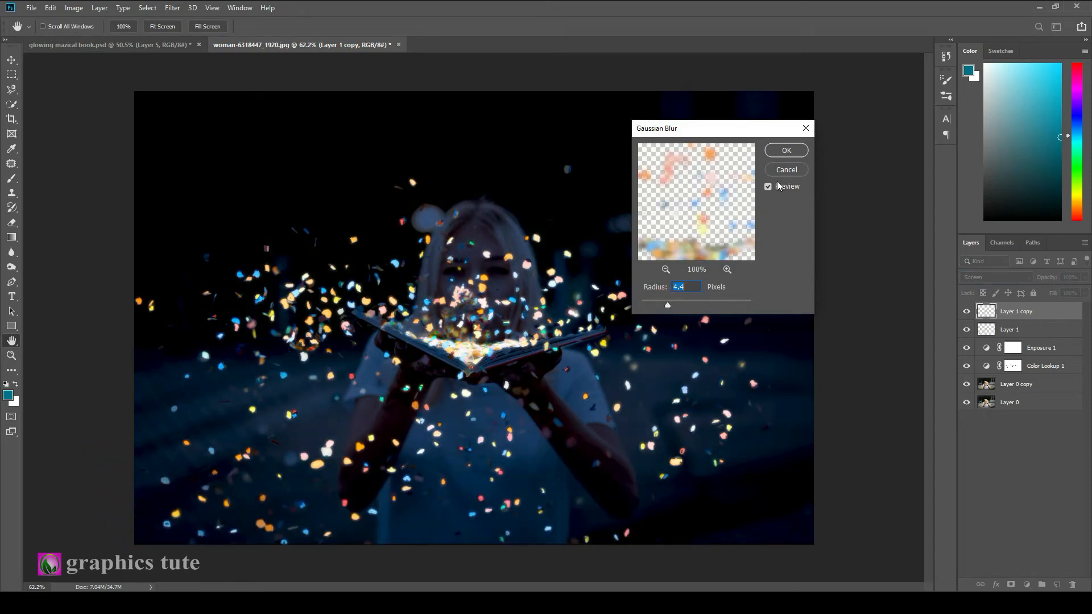
pyautogui.click(789, 151)
# - Duplicate Layer 1 copy and apply a Gaussian Blur with a 29.1 pixel radius to the duplicate
pyautogui.hotkey('ctrl', 'j')
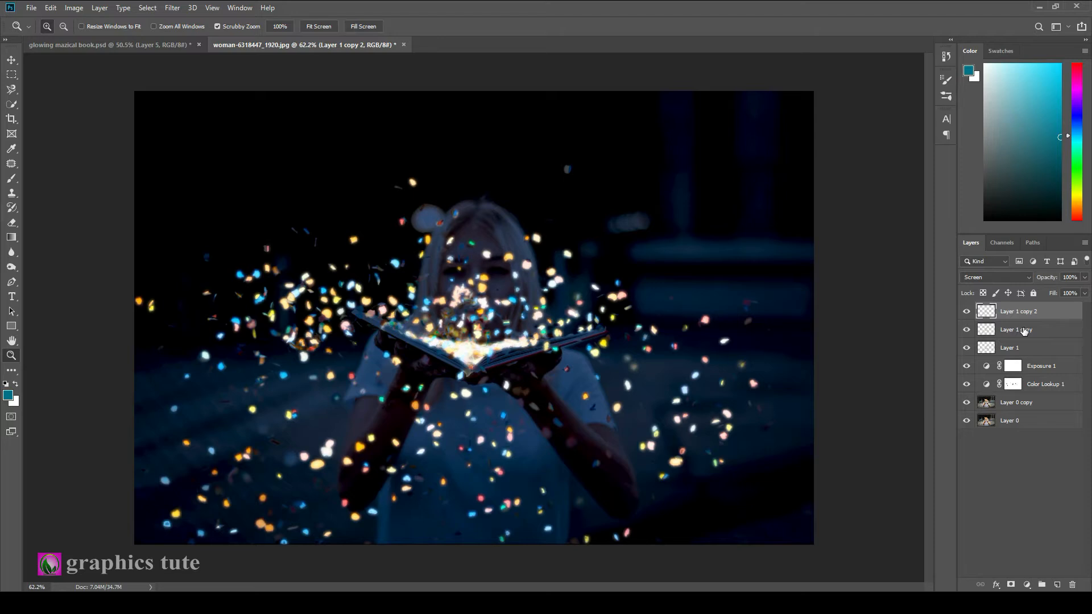
pyautogui.click(173, 8)
pyautogui.moveTo(222, 137)
pyautogui.click(339, 181)
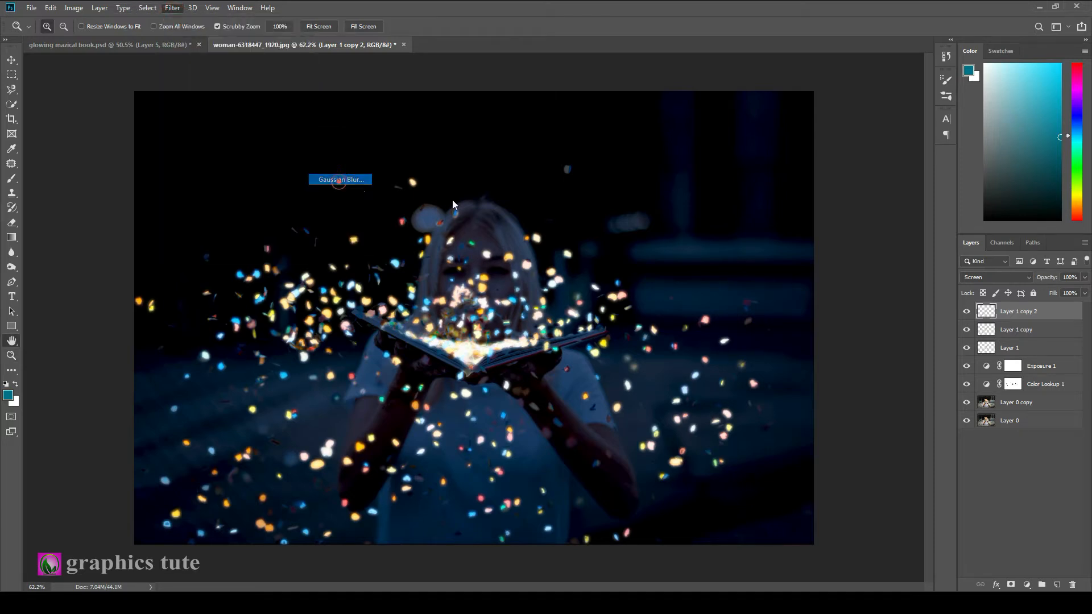
pyautogui.moveTo(693, 306); pyautogui.dragTo(697, 309)
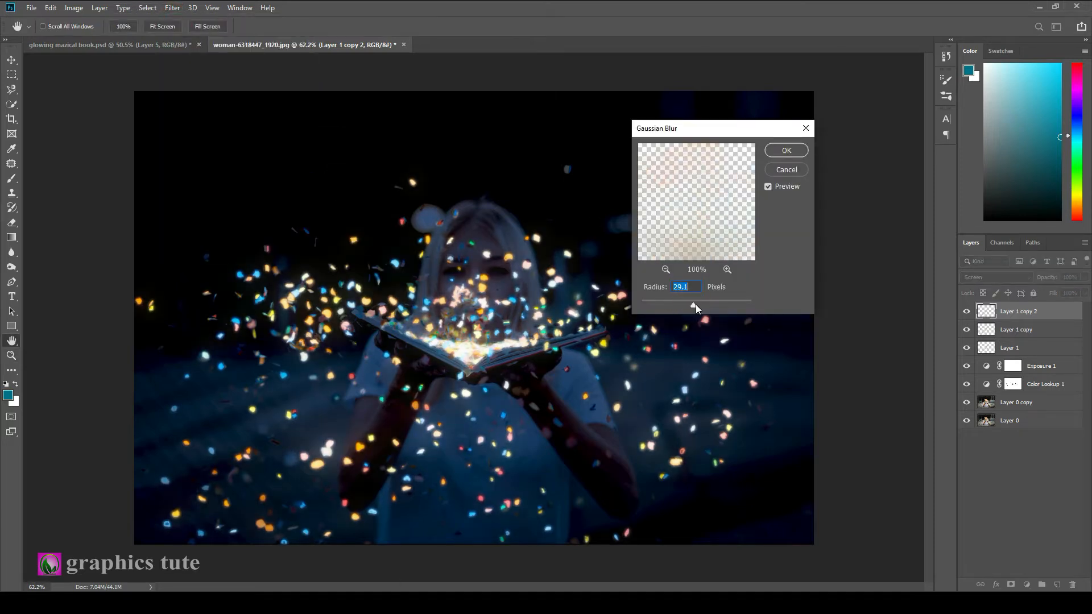
pyautogui.click(785, 156)
# - Duplicate Layer 1 copy 2 and set the duplicate's blend mode to Linear Dodge (Add)
pyautogui.hotkey('ctrl', 'j')
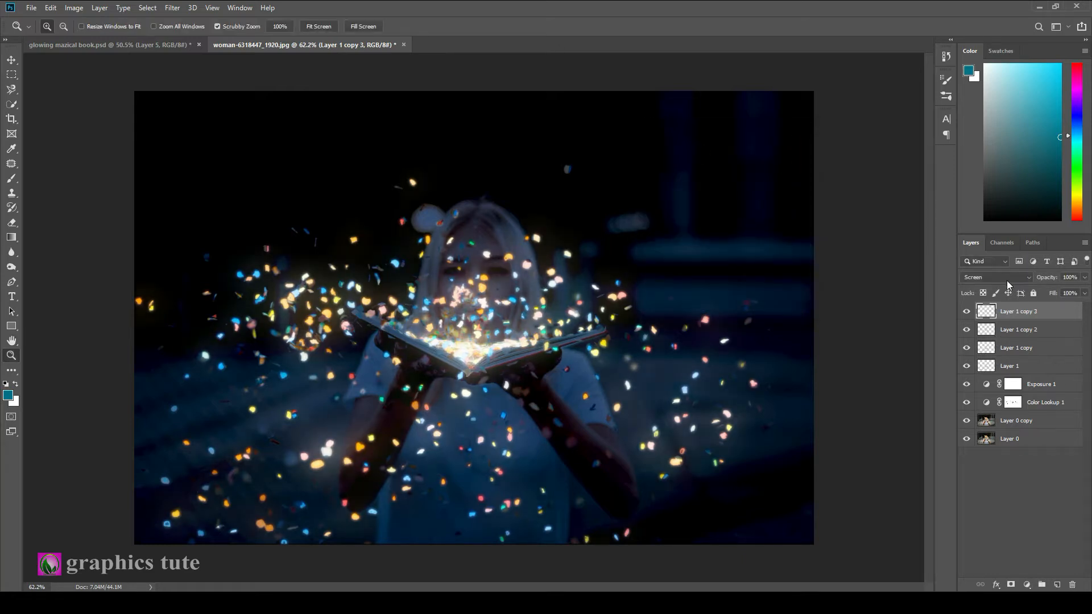
pyautogui.click(995, 277)
pyautogui.click(983, 390)
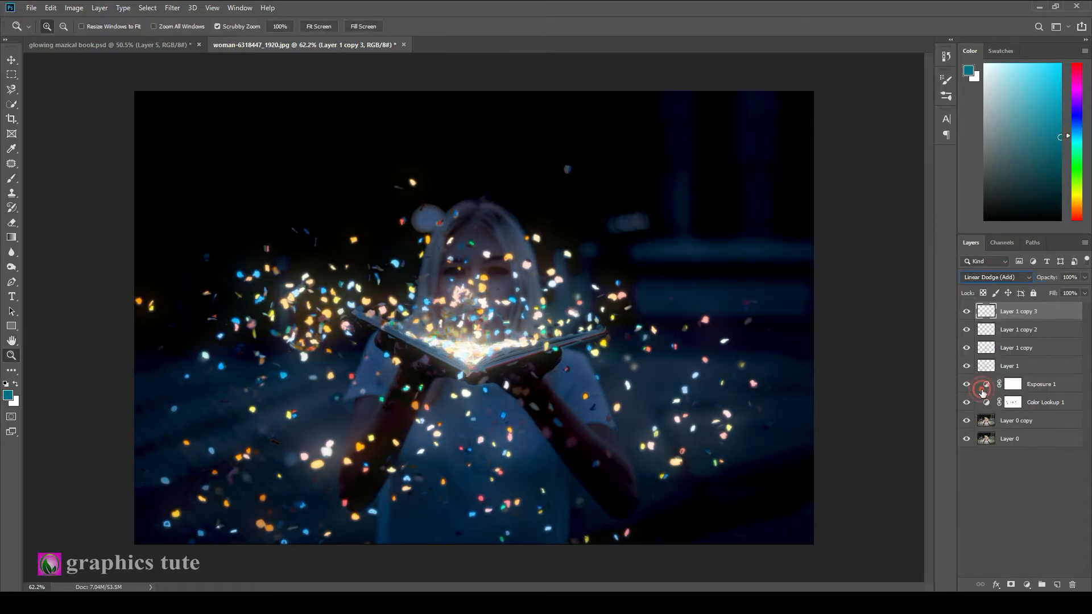
# - Apply a Gaussian Blur with a much larger radius to Layer 1 copy 3
pyautogui.click(166, 9)
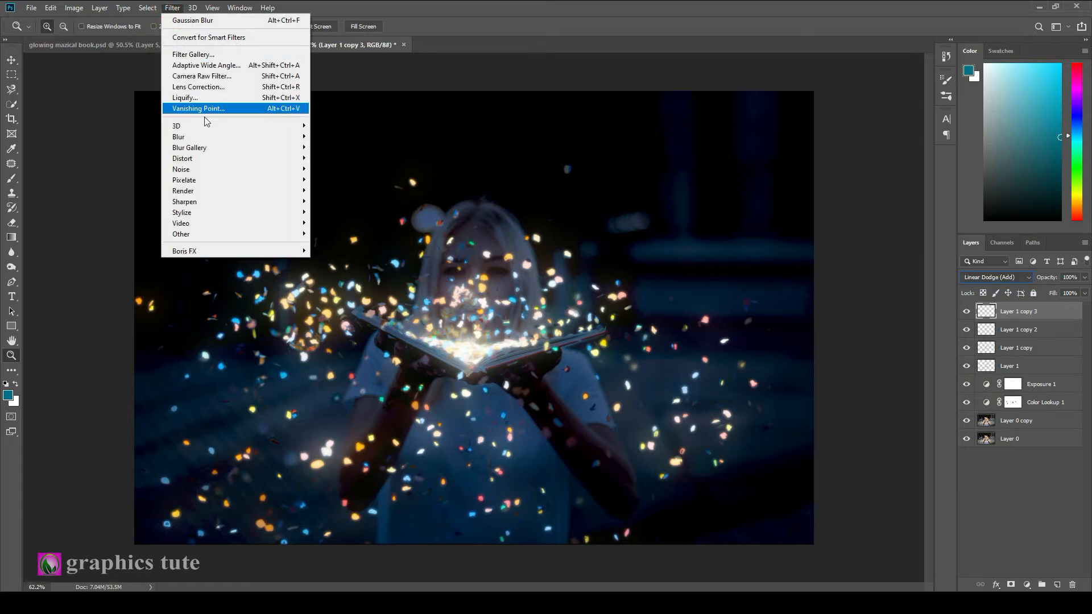
pyautogui.moveTo(203, 139)
pyautogui.click(340, 179)
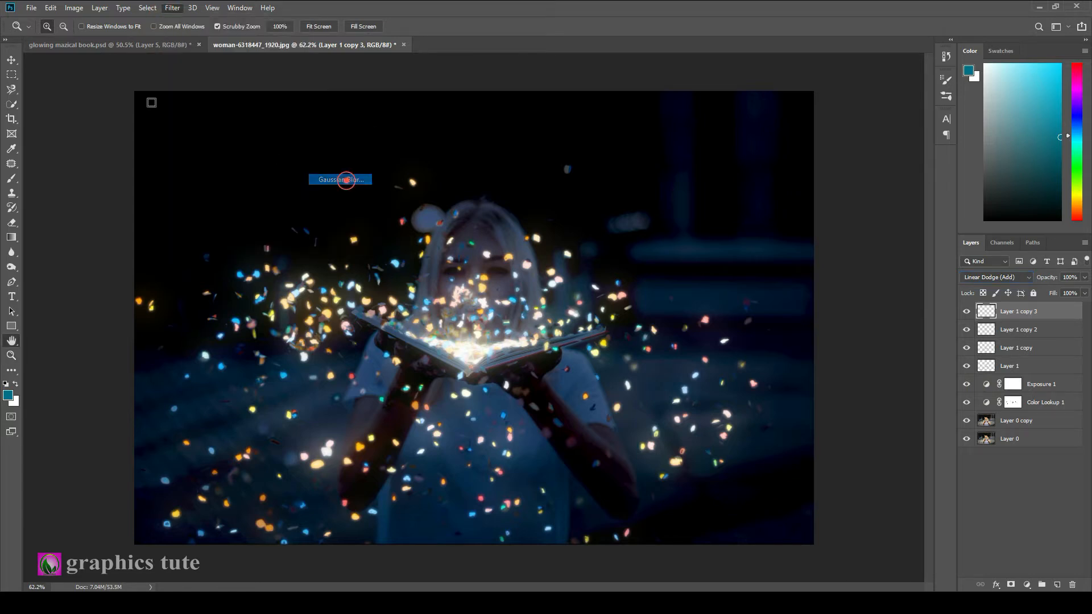
pyautogui.moveTo(726, 301); pyautogui.dragTo(747, 307)
pyautogui.click(786, 152)
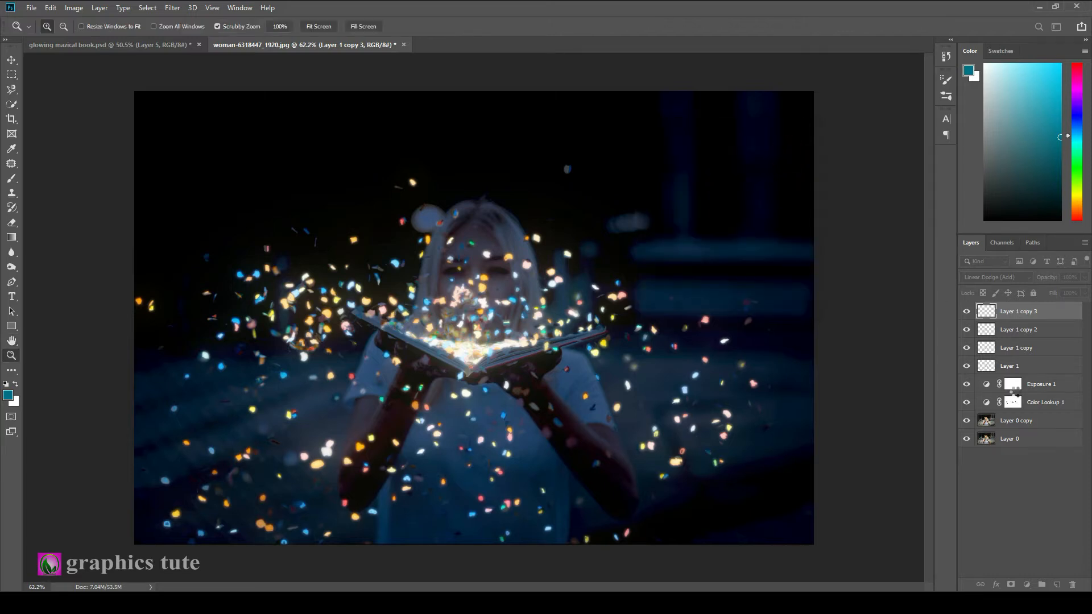
# - Compare the glow in the image with Layer 1 copy 3 hidden and shown
pyautogui.click(967, 312)
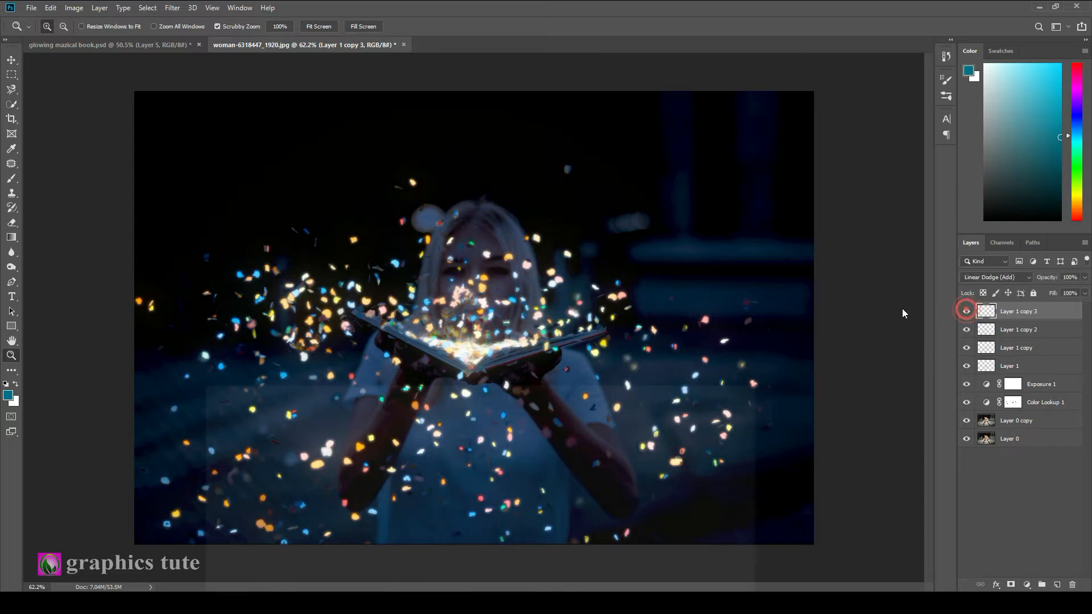
pyautogui.click(172, 7)
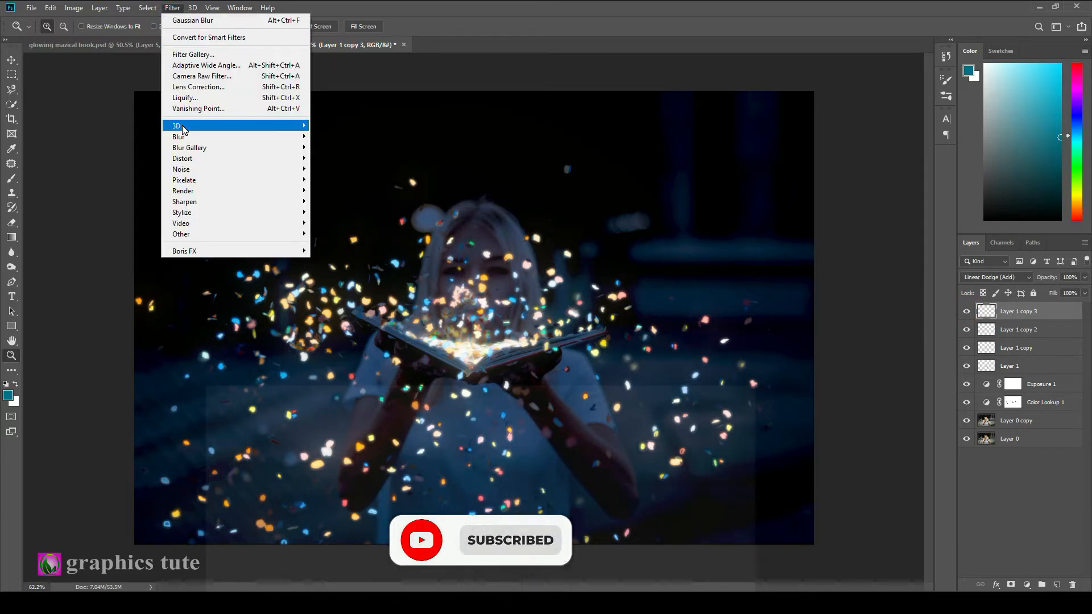
pyautogui.moveTo(182, 137)
pyautogui.click(1035, 311)
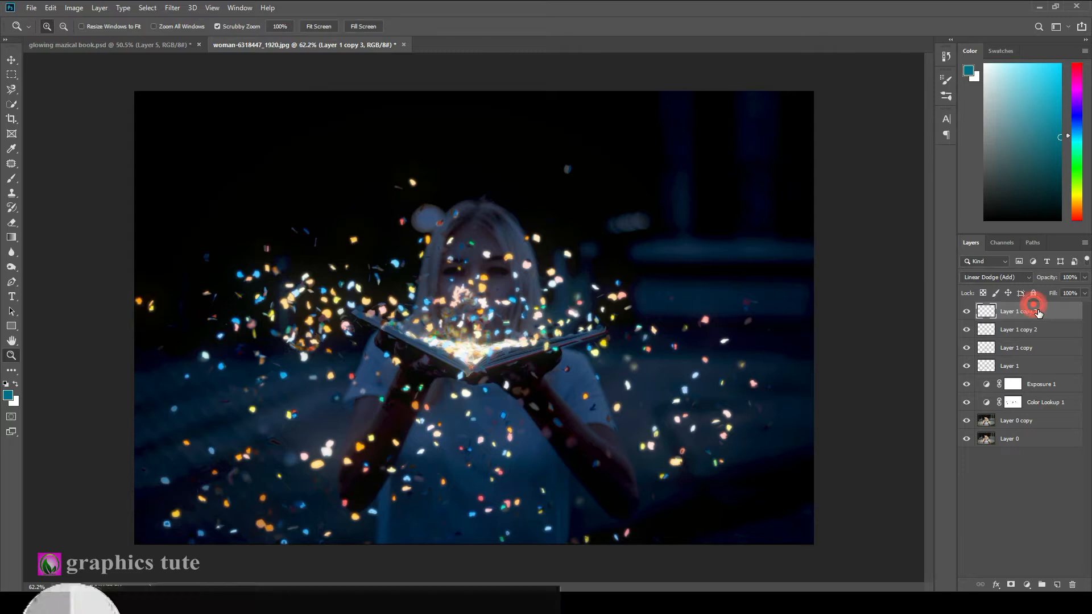
pyautogui.hotkey('ctrl', ',')
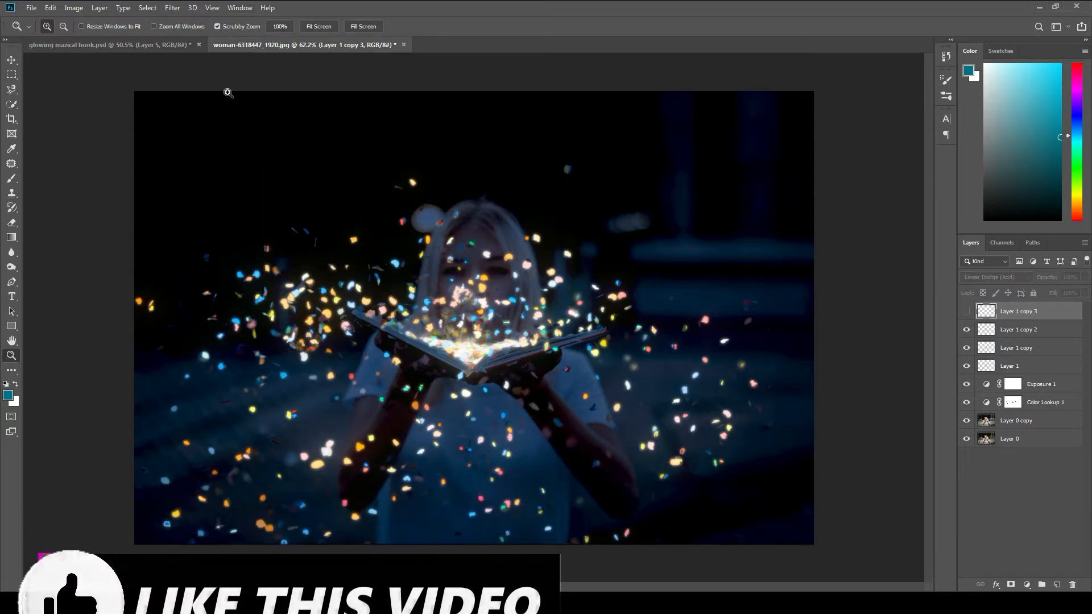
pyautogui.click(175, 11)
pyautogui.click(1039, 314)
pyautogui.click(967, 311)
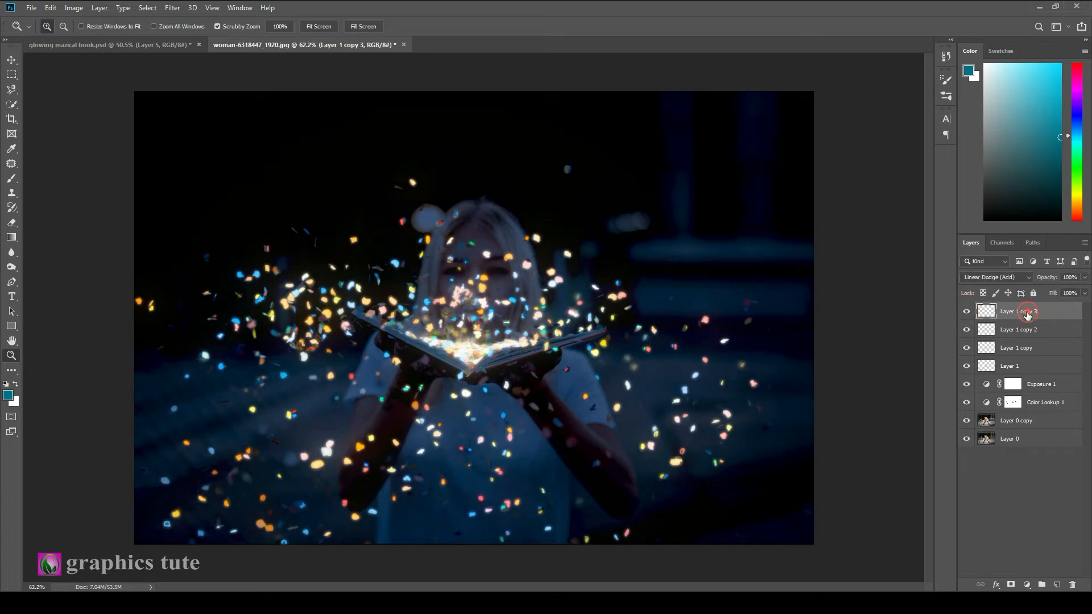
pyautogui.click(967, 311)
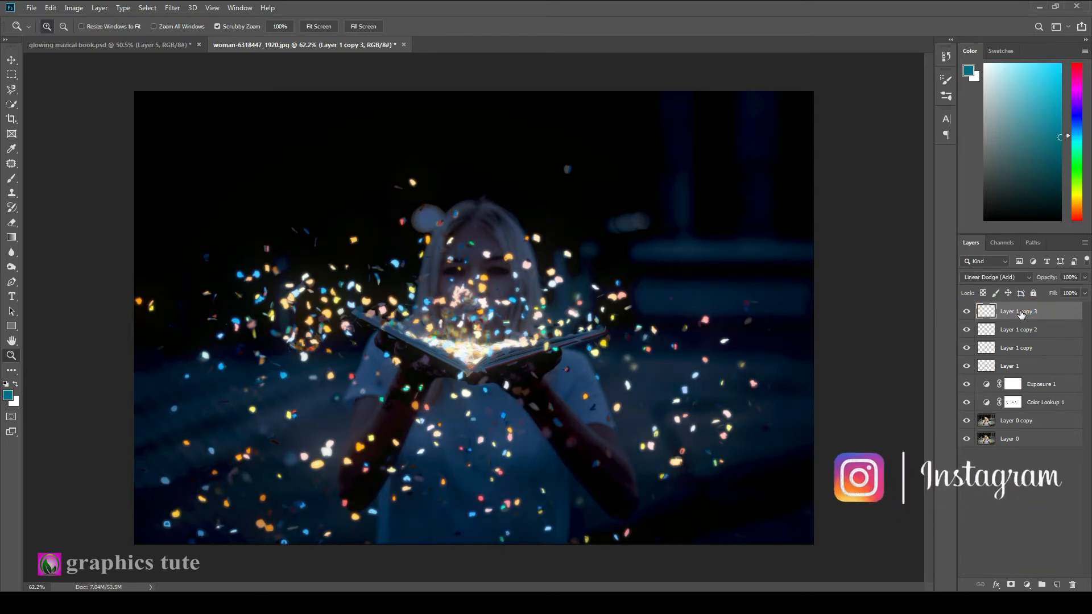
pyautogui.click(968, 312)
pyautogui.click(968, 312)
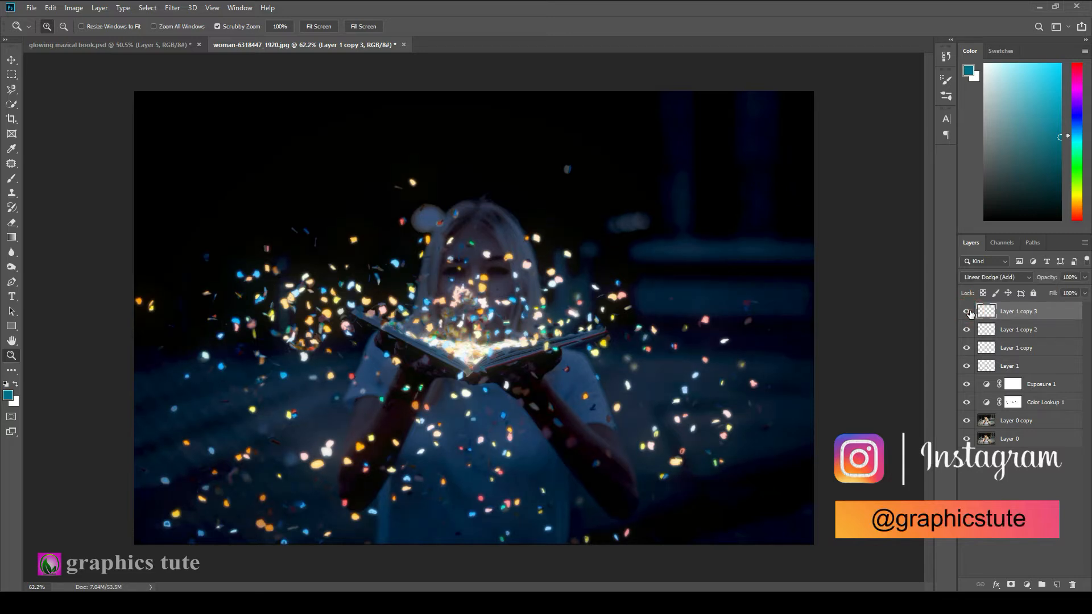
# - Apply another Gaussian Blur to Layer 1 copy 3 to soften its glow further
pyautogui.click(172, 8)
pyautogui.moveTo(261, 136)
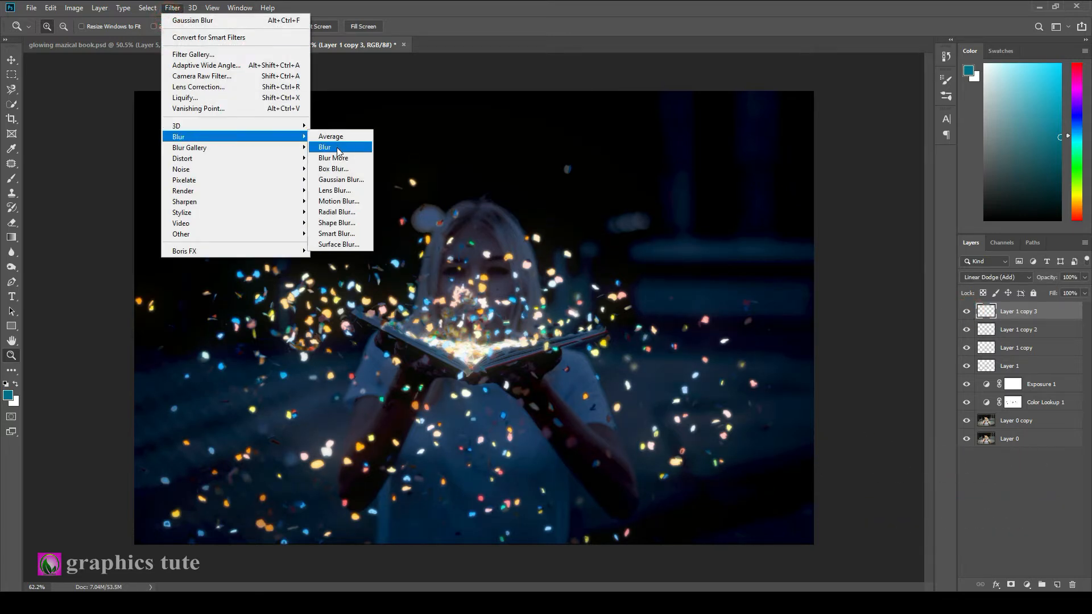
pyautogui.click(340, 179)
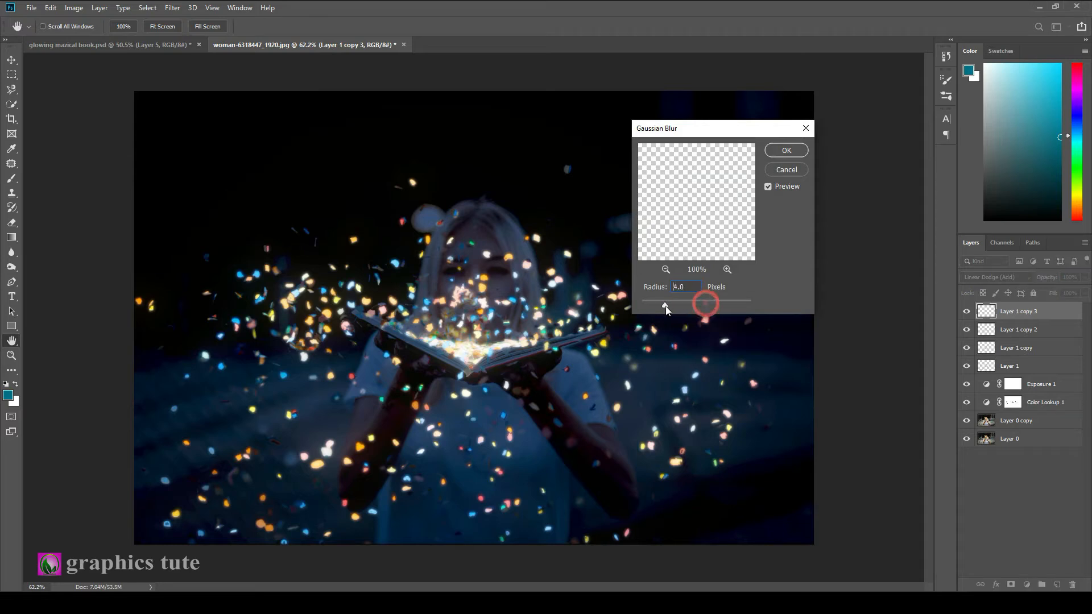
pyautogui.moveTo(702, 306); pyautogui.dragTo(695, 306)
pyautogui.click(790, 151)
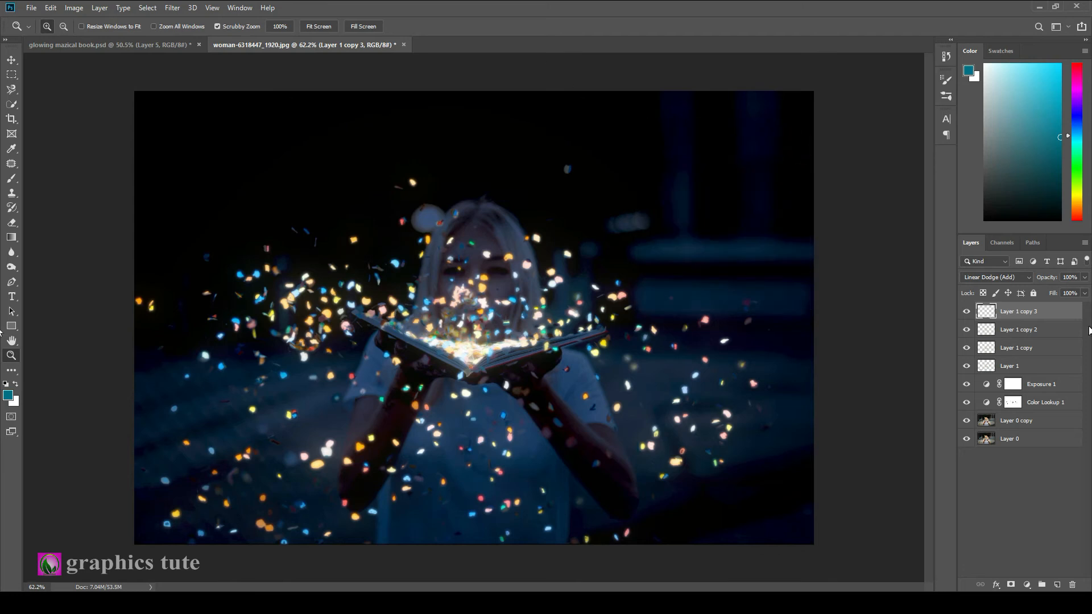
# - Group Layer 1 and its three copies, and clip a new Hue/Saturation adjustment to the group
pyautogui.keyDown('shift'); pyautogui.click(1020, 367); pyautogui.keyUp('shift')
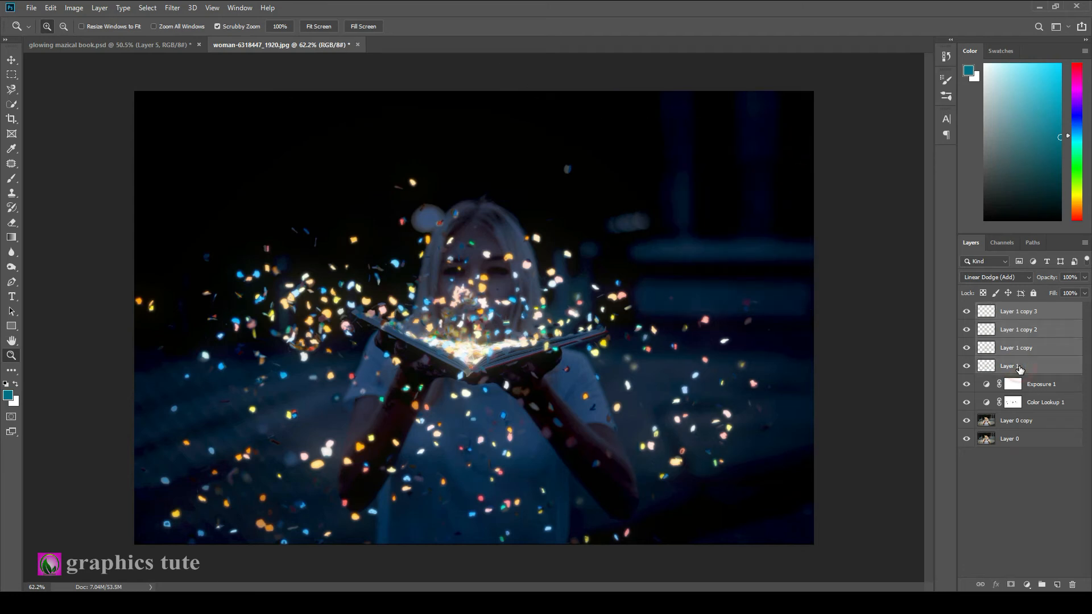
pyautogui.hotkey('ctrl', 'g')
pyautogui.click(1027, 586)
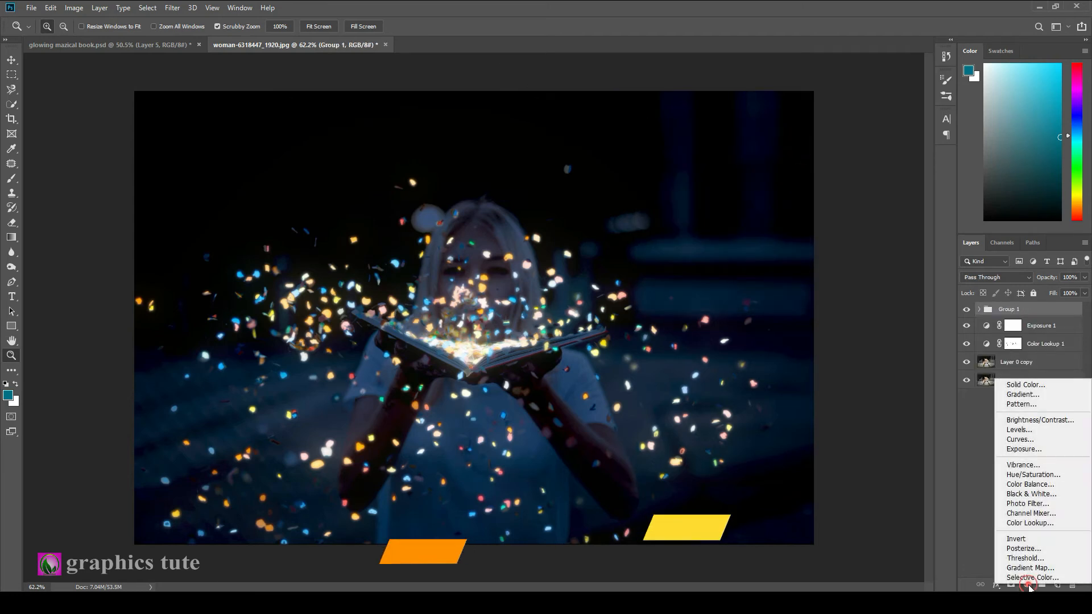
pyautogui.click(1032, 475)
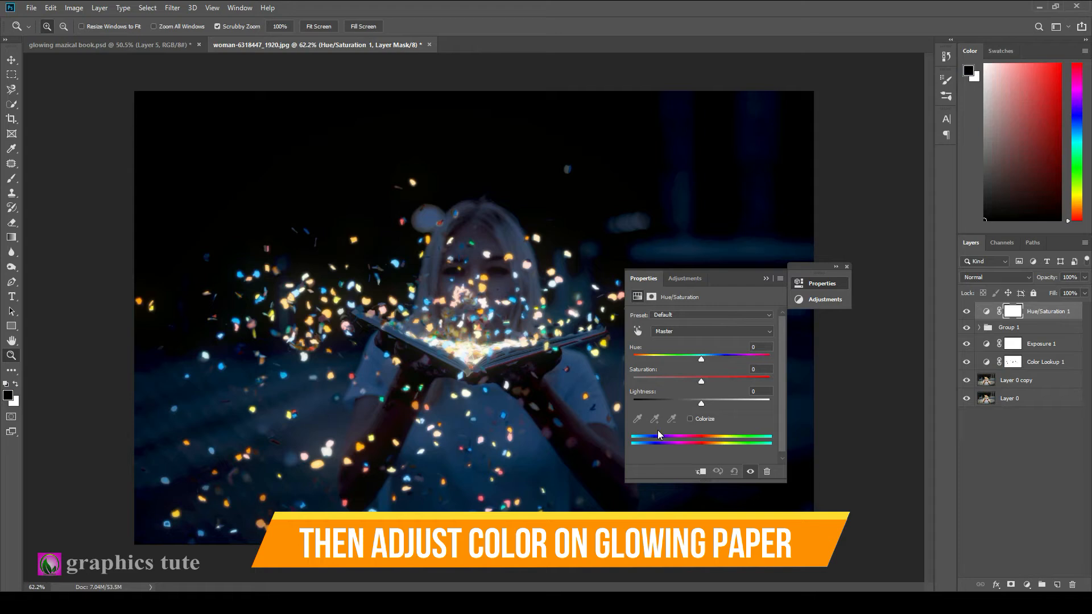
pyautogui.click(699, 472)
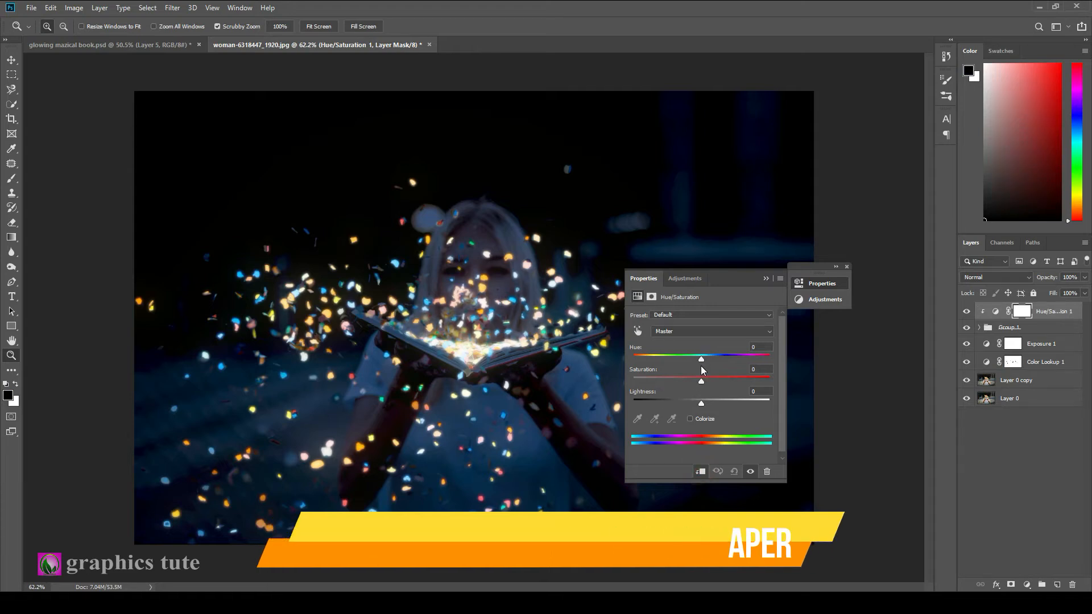
# - Try raising the confetti's saturation to +34 and colorizing it teal with hue 177 and saturation 71
pyautogui.moveTo(701, 379); pyautogui.dragTo(724, 379)
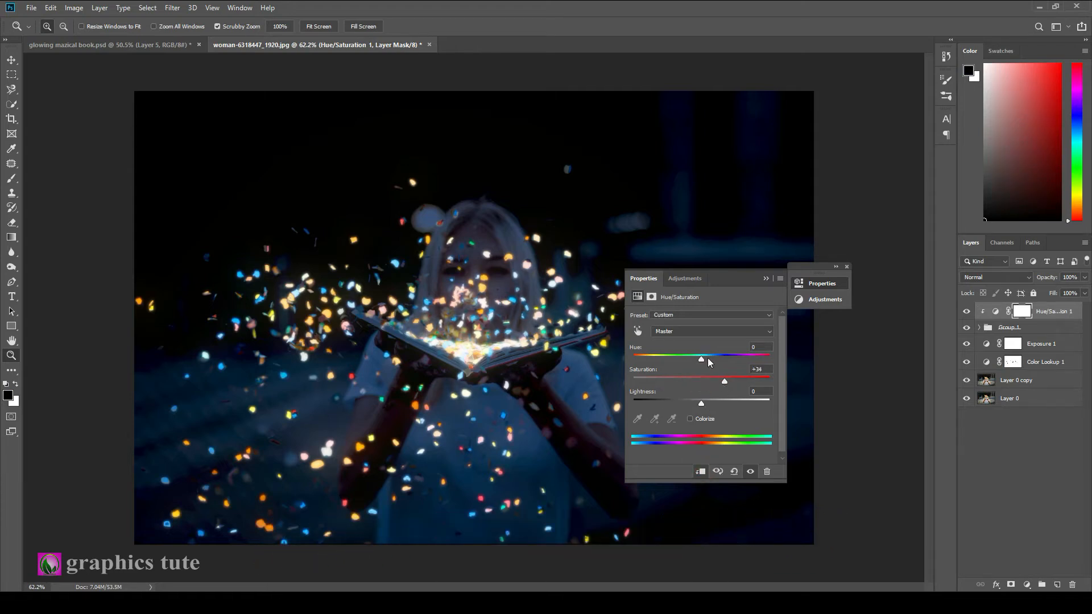
pyautogui.click(690, 418)
pyautogui.moveTo(701, 360); pyautogui.dragTo(667, 358)
pyautogui.click(708, 378)
pyautogui.moveTo(668, 356); pyautogui.dragTo(701, 357)
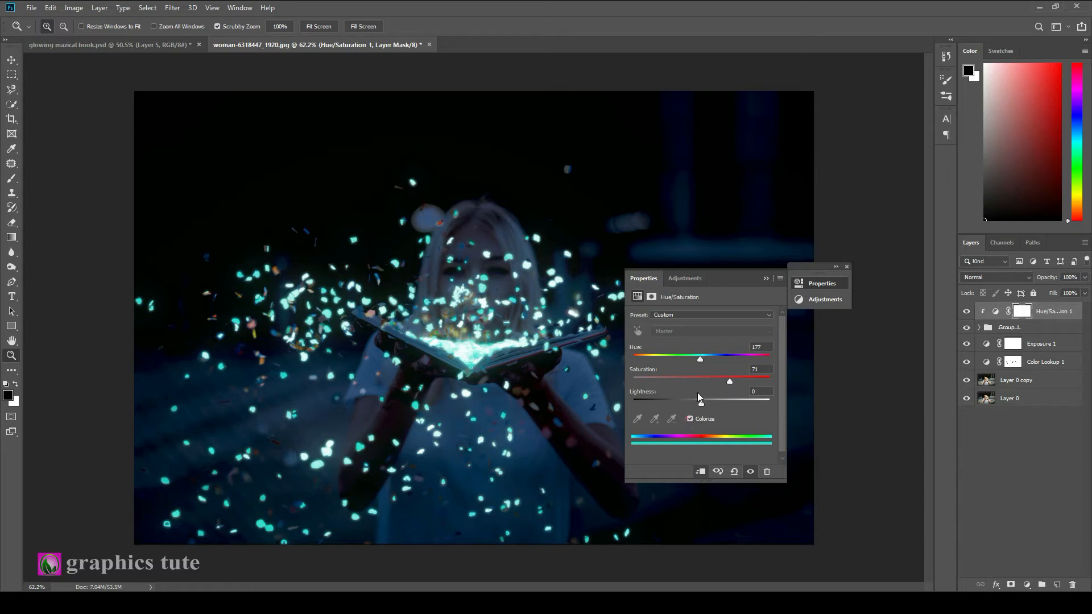
pyautogui.click(690, 418)
# - Set the Hue/Saturation adjustment on the confetti group to hue +7 and saturation +76
pyautogui.click(704, 357)
pyautogui.moveTo(725, 381); pyautogui.dragTo(753, 381)
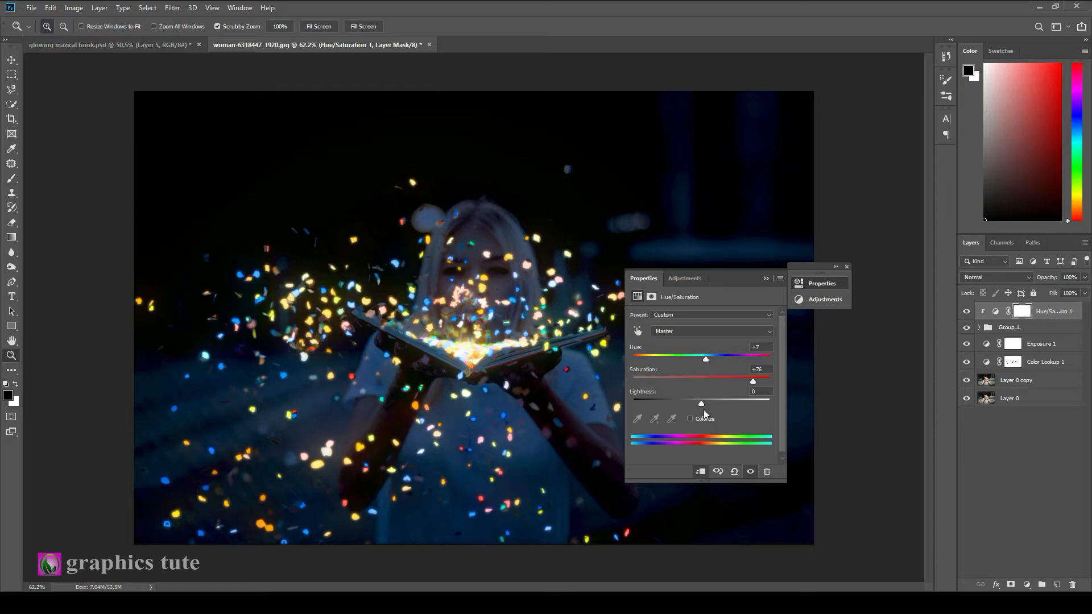
pyautogui.moveTo(698, 404); pyautogui.dragTo(699, 403)
pyautogui.click(766, 280)
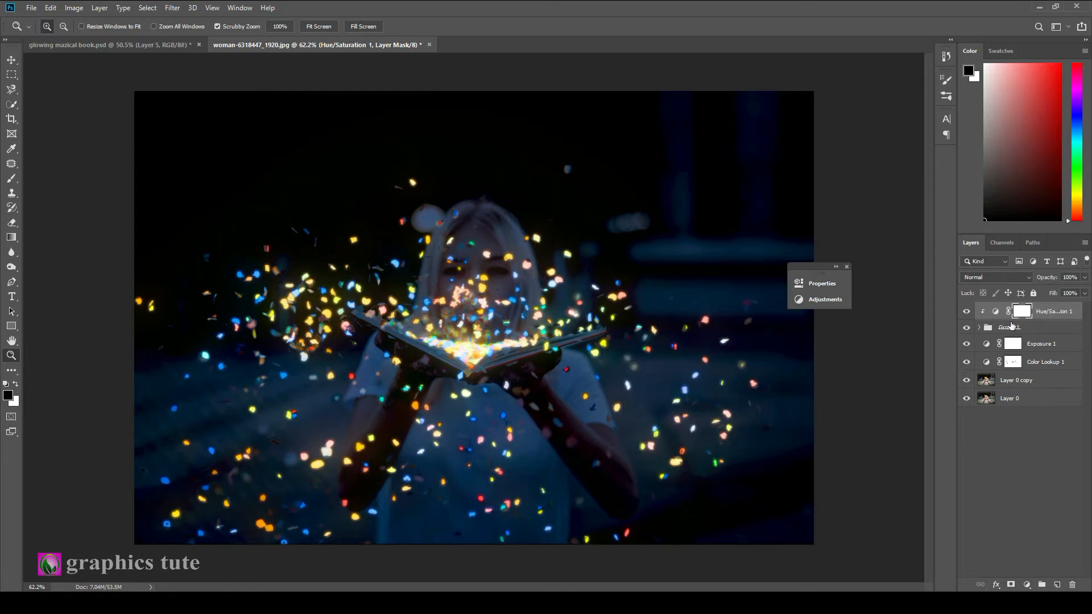
# - Duplicate Group 1 and place the copy above the Hue/Saturation 1 adjustment
pyautogui.click(1035, 329)
pyautogui.hotkey('ctrl', 'j')
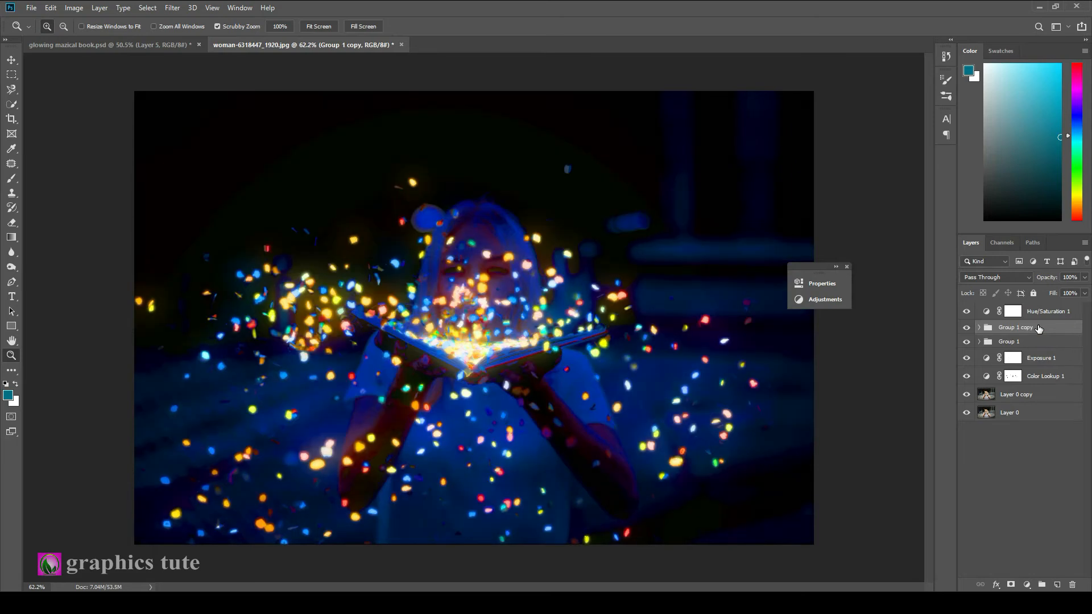
pyautogui.moveTo(1047, 330); pyautogui.dragTo(1051, 306)
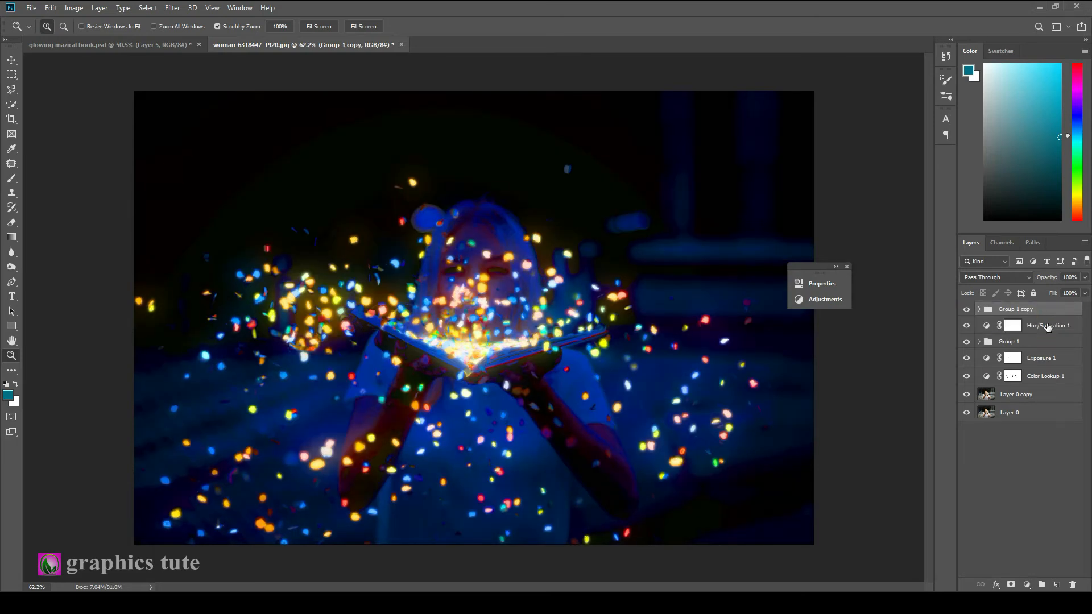
# - Clip the Hue/Saturation 1 adjustment to Group 1 again
pyautogui.click(1047, 330)
pyautogui.rightClick(1047, 329)
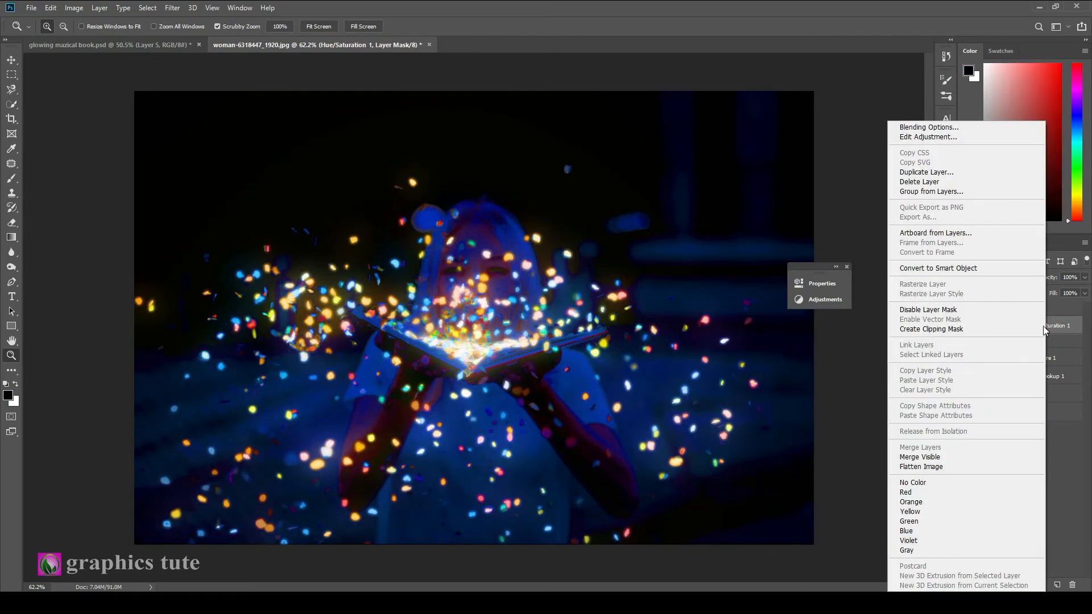
pyautogui.click(945, 327)
pyautogui.click(847, 266)
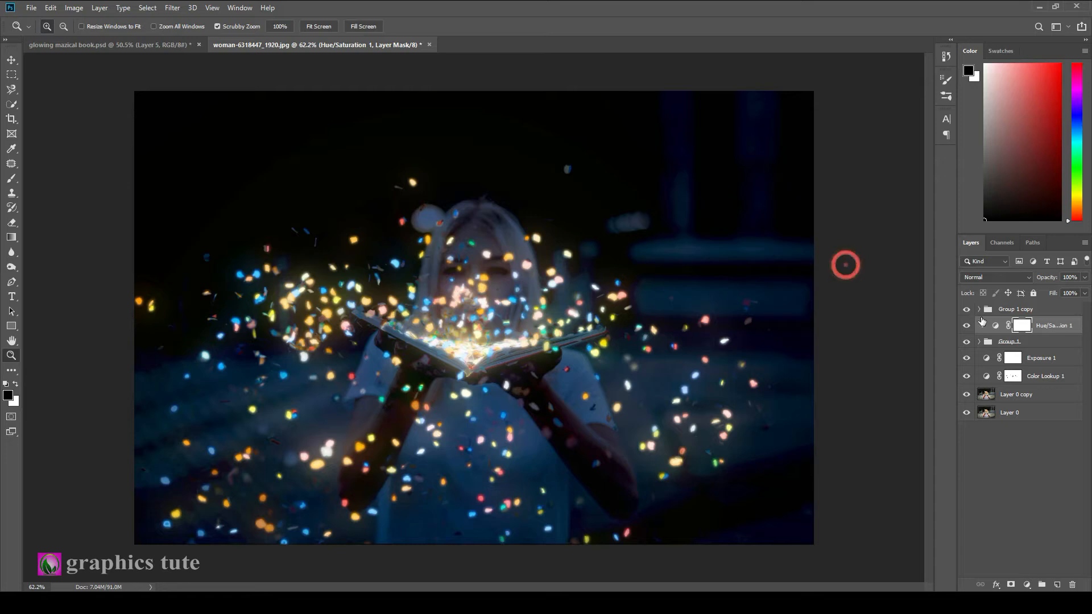
# - Compare the image with Group 1 copy hidden and shown, and set that group's opacity to 84%
pyautogui.click(967, 310)
pyautogui.click(966, 309)
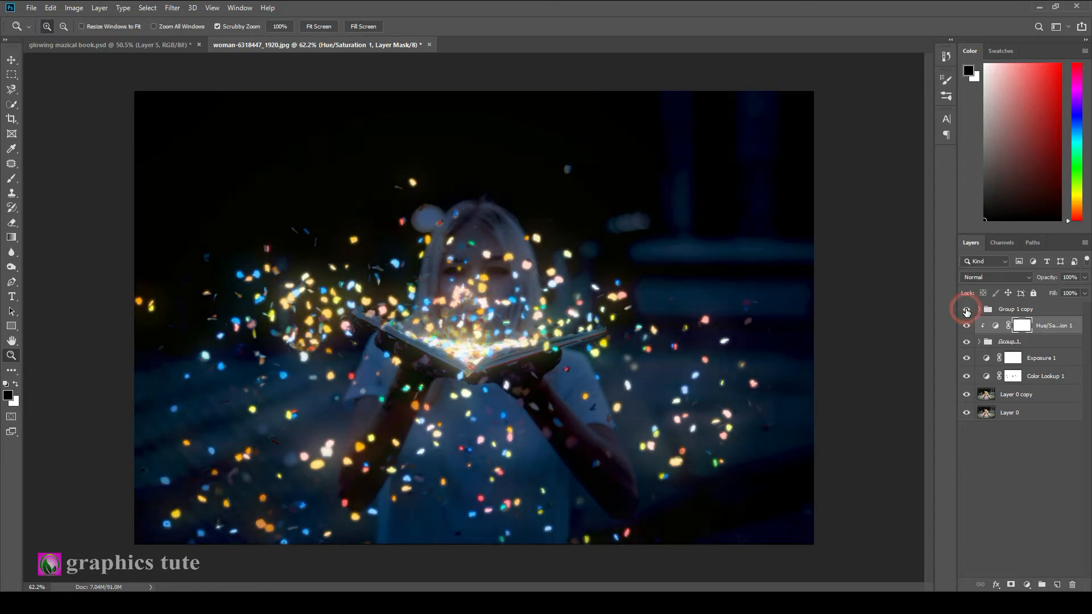
pyautogui.click(1031, 307)
pyautogui.moveTo(1051, 281); pyautogui.dragTo(1042, 279)
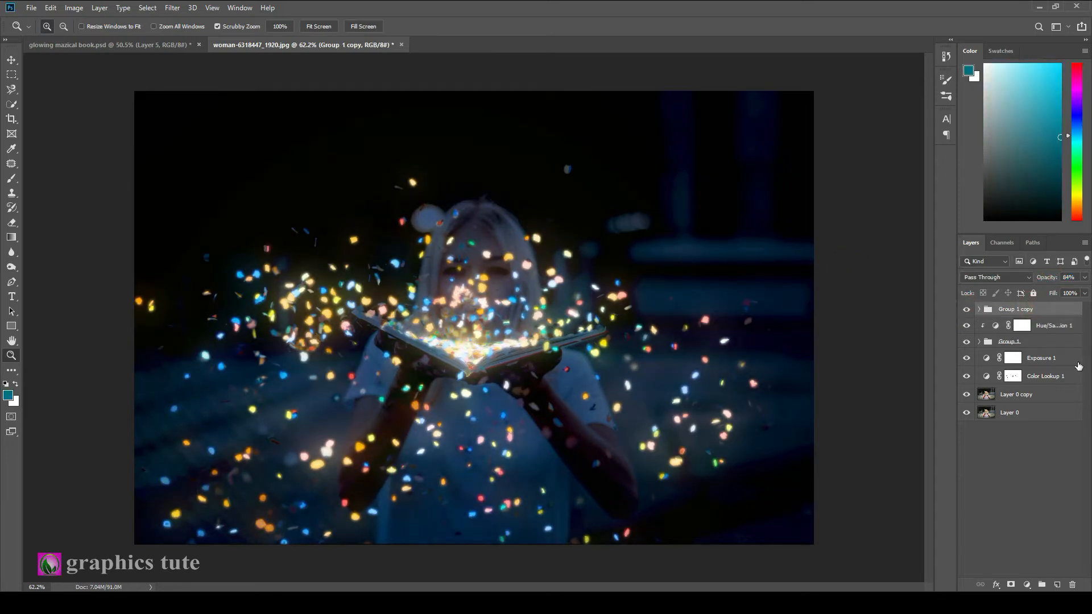
# - Add a new layer above Group 1 copy and choose a light orange brush color based on the book's glow
pyautogui.click(1058, 585)
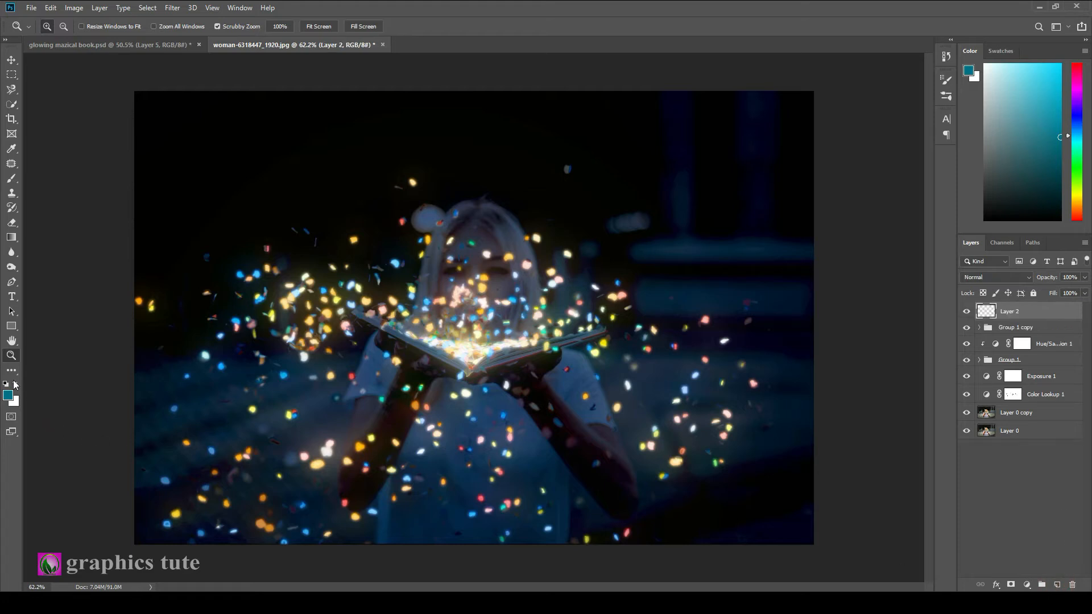
pyautogui.click(477, 284)
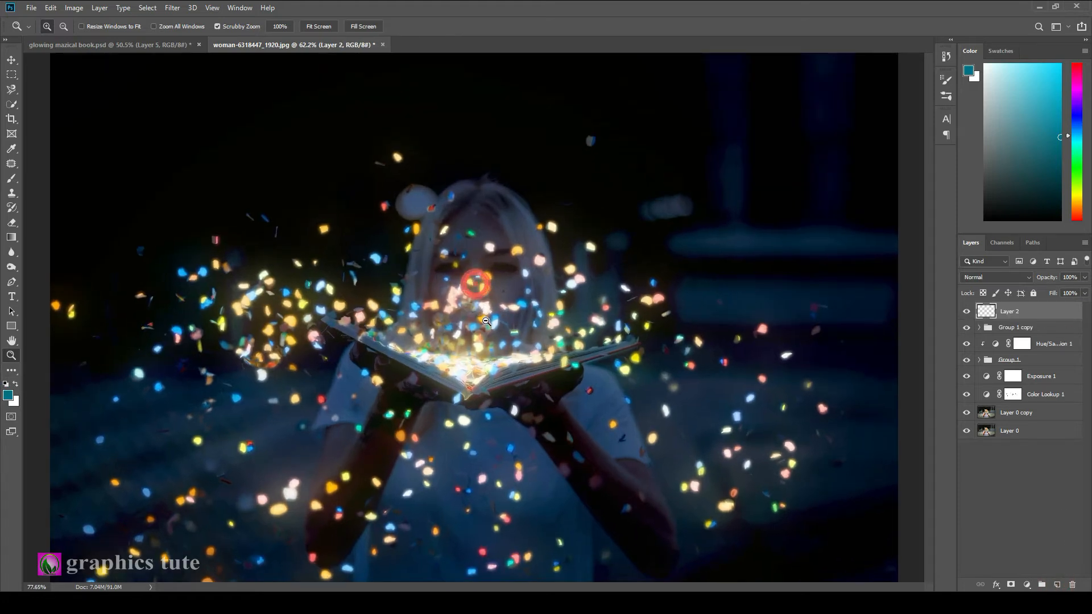
pyautogui.click(11, 178)
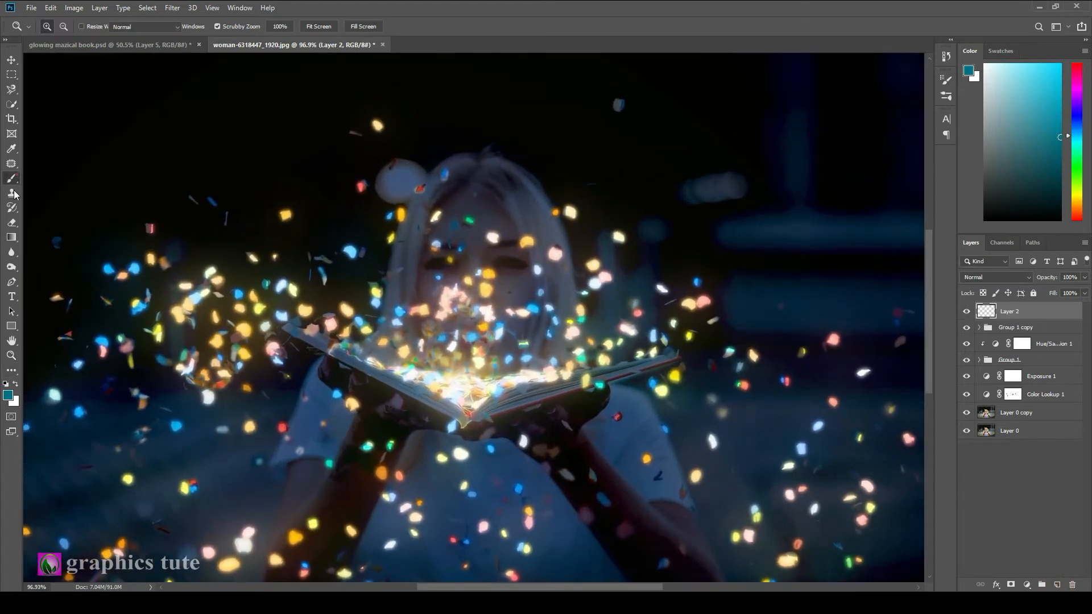
pyautogui.click(8, 394)
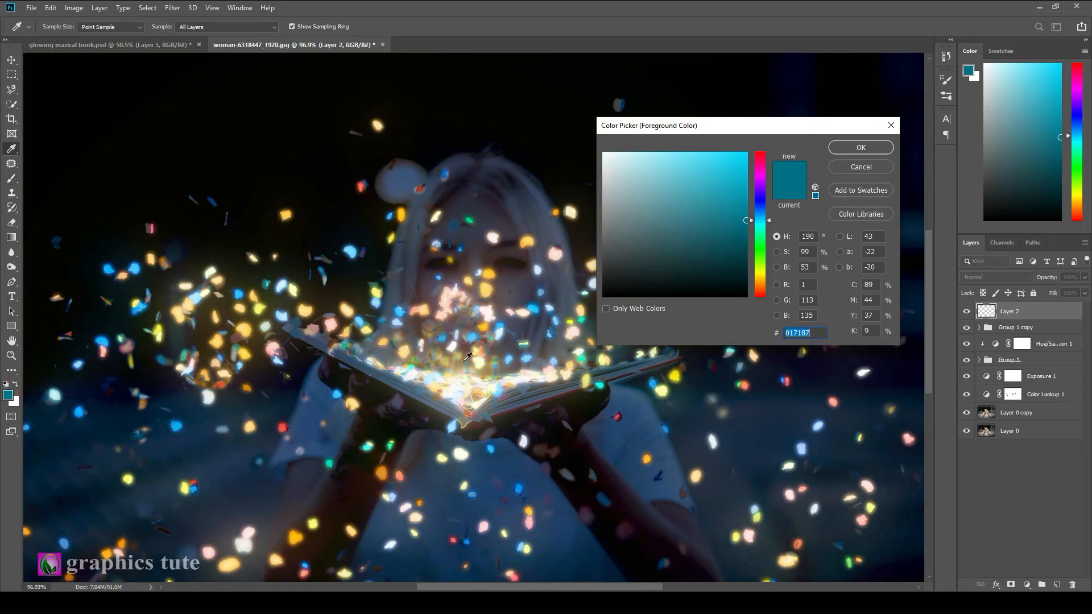
pyautogui.click(464, 386)
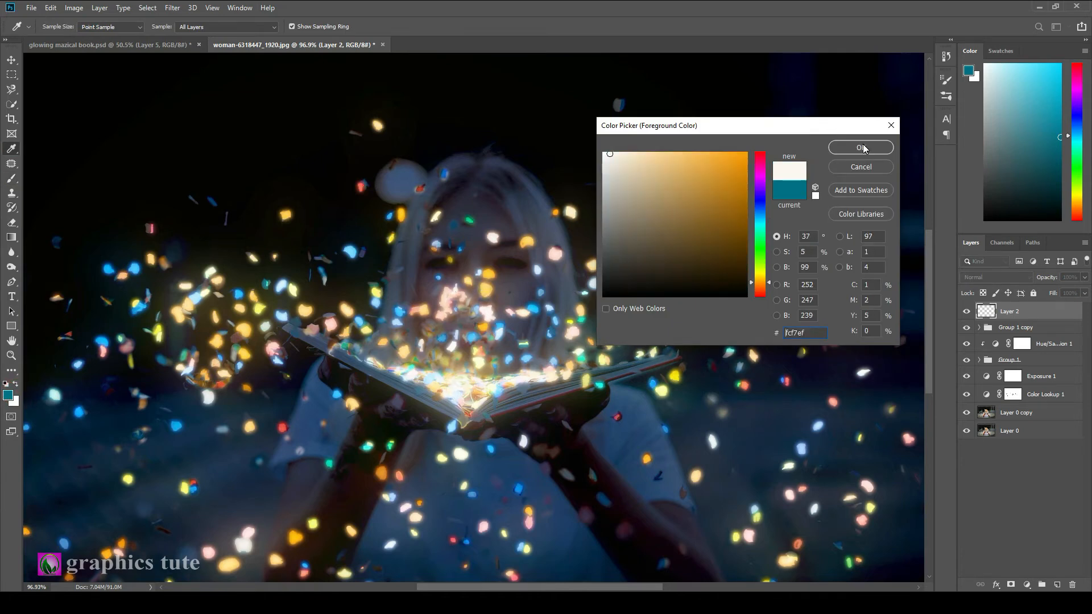
pyautogui.click(690, 155)
pyautogui.click(861, 147)
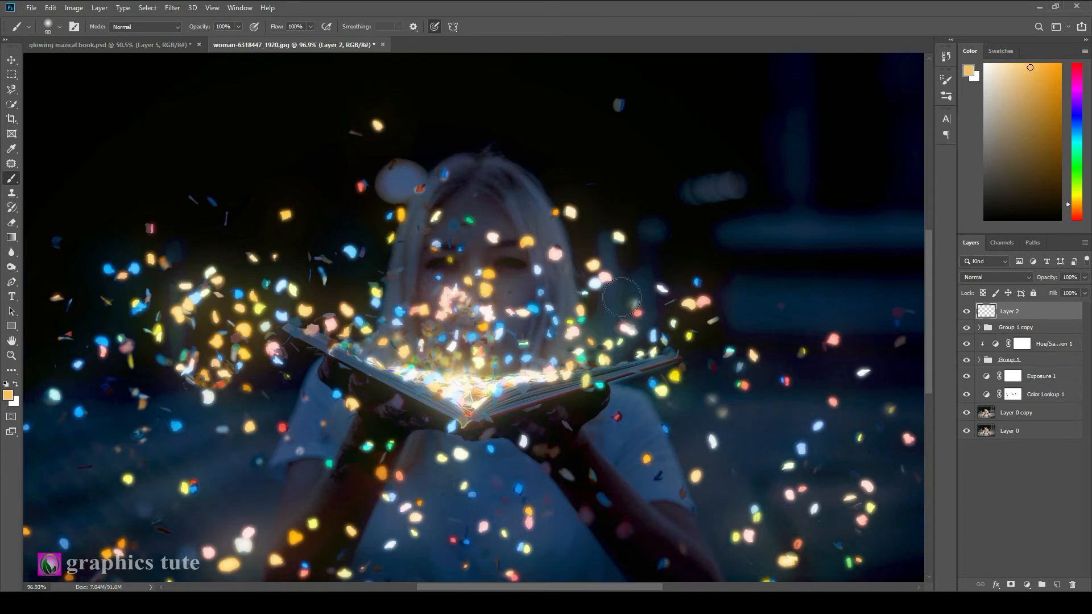
# - Paint light orange over the woman's face on Layer 2 with a soft 150 px brush
pyautogui.press(']')
pyautogui.press(']')
pyautogui.press(']')
pyautogui.press(']')
pyautogui.press(']')
pyautogui.moveTo(446, 237)
pyautogui.mouseDown()
pyautogui.moveTo(447, 295)
pyautogui.moveTo(499, 263)
pyautogui.mouseUp()
pyautogui.click(498, 263)
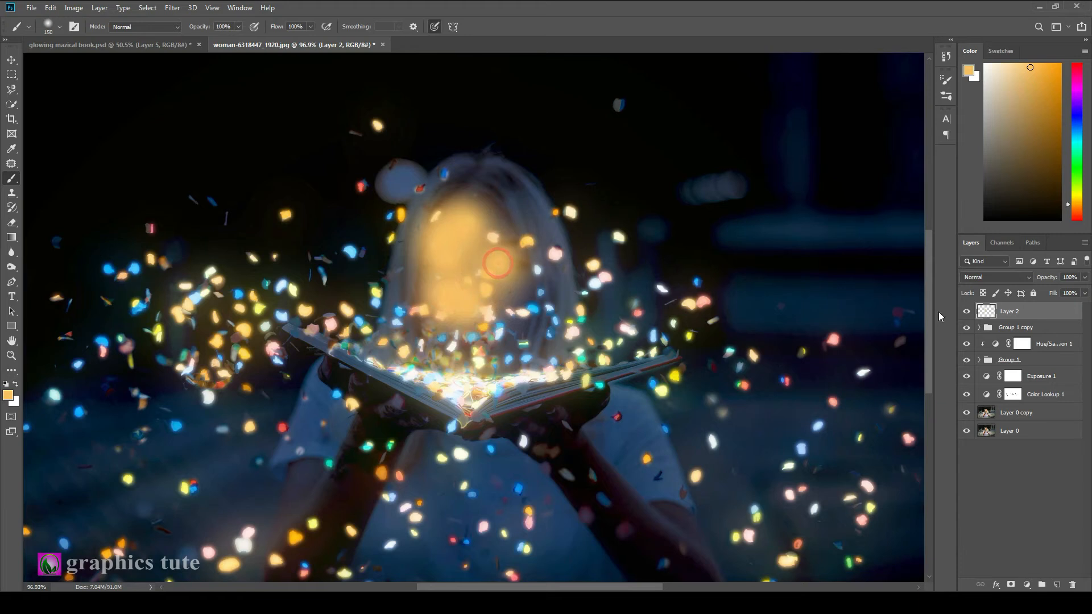
# - Set Layer 2's blend mode to Overlay and extend the orange light over the woman's face and hair
pyautogui.click(994, 278)
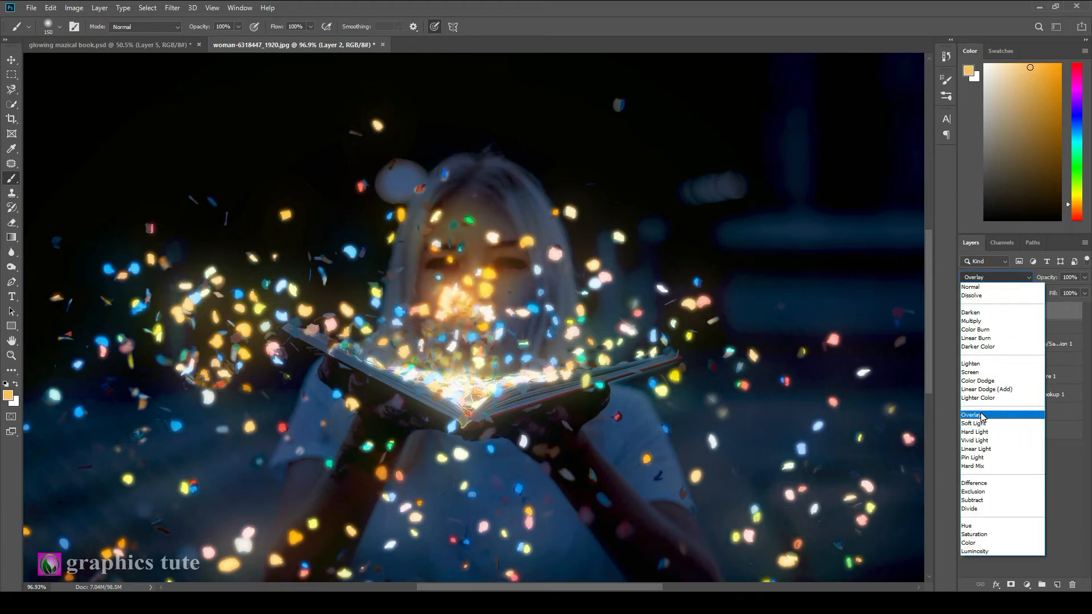
pyautogui.click(981, 414)
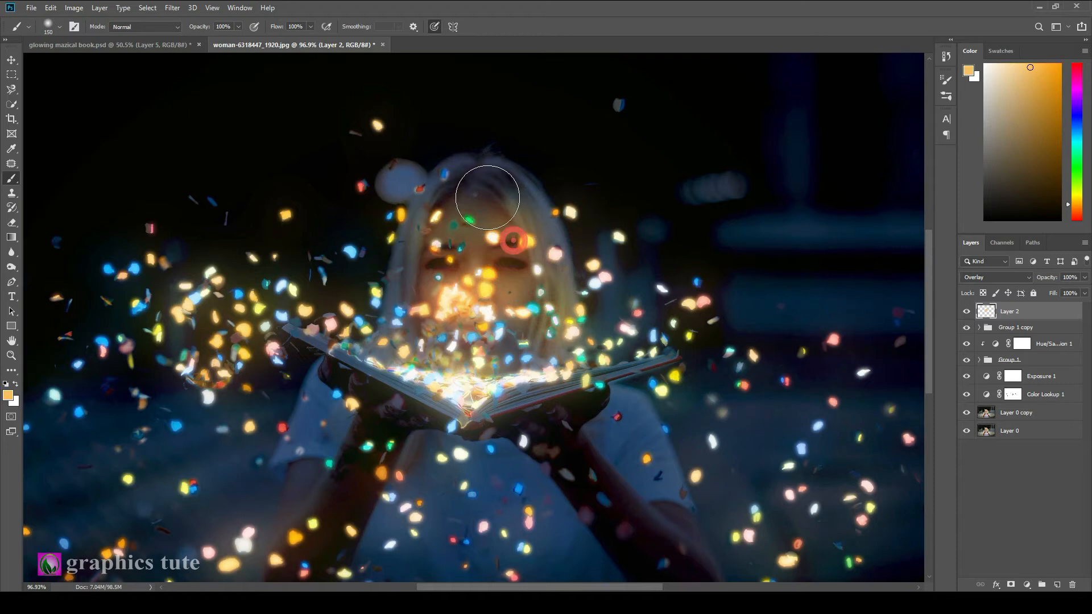
pyautogui.moveTo(424, 270); pyautogui.dragTo(508, 327)
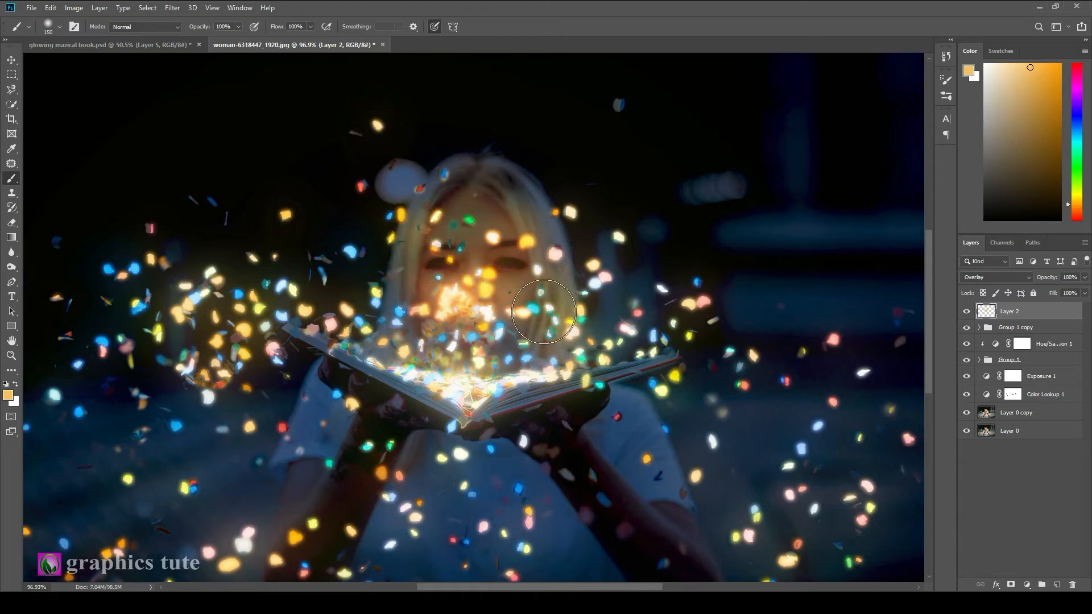
pyautogui.moveTo(455, 349); pyautogui.dragTo(449, 192)
# - Paint the orange light over the forearm and sleeve on the image's left side, reducing the brush to 80 px
pyautogui.moveTo(377, 243); pyautogui.dragTo(341, 321)
pyautogui.press('[')
pyautogui.press('[')
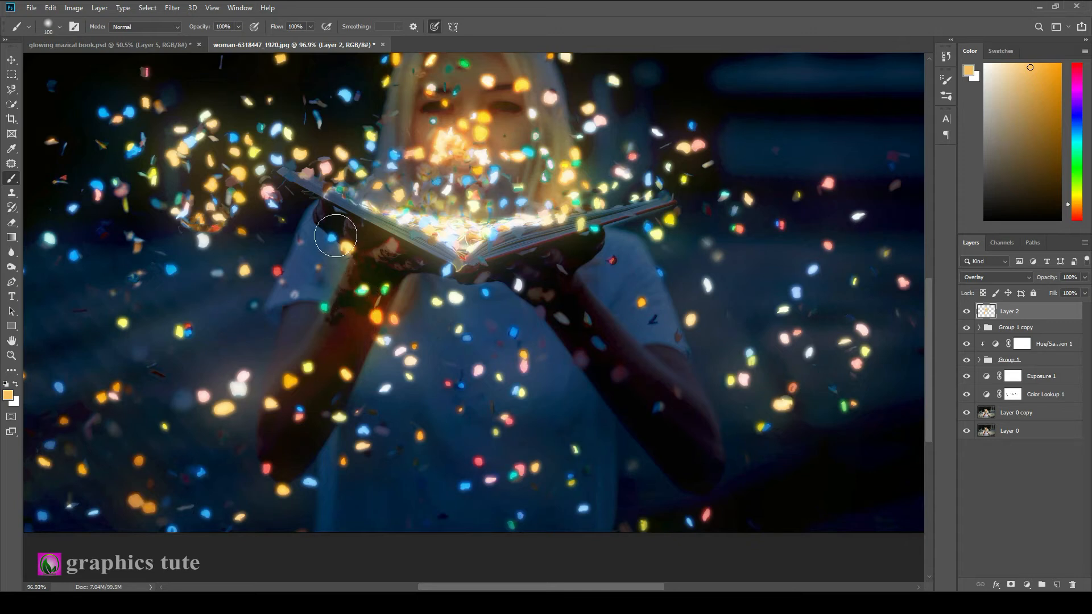
pyautogui.press(']')
pyautogui.press('[')
pyautogui.press('[')
pyautogui.press('[')
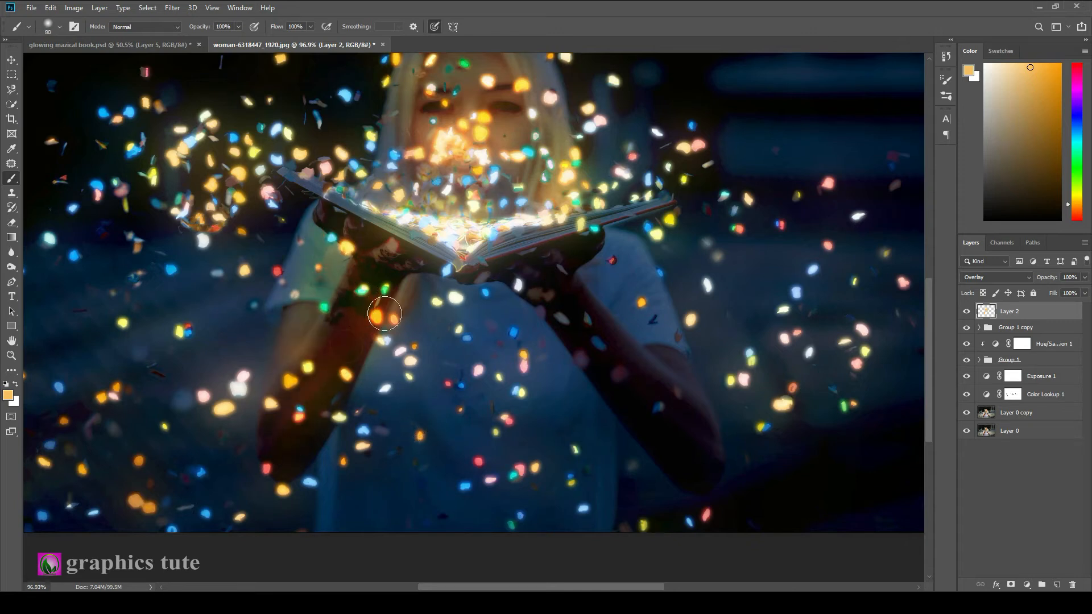
pyautogui.moveTo(324, 363)
pyautogui.mouseDown()
pyautogui.moveTo(316, 342)
pyautogui.moveTo(276, 436)
pyautogui.moveTo(346, 359)
pyautogui.mouseUp()
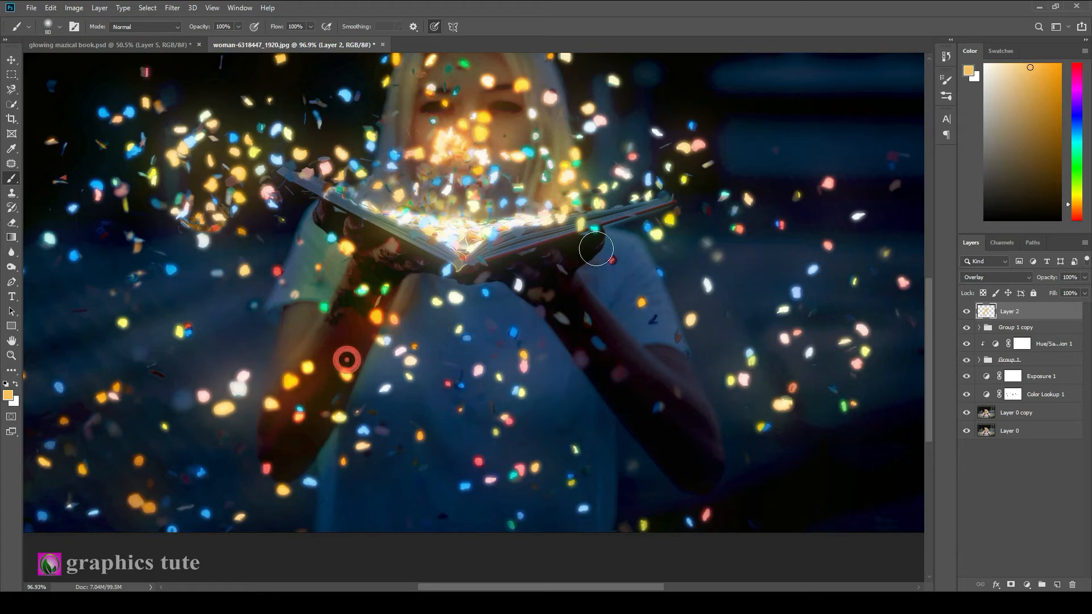
# - Paint the orange light over the book, the forearm and the sleeve on the image's right side
pyautogui.moveTo(557, 242)
pyautogui.mouseDown()
pyautogui.moveTo(502, 256)
pyautogui.moveTo(444, 245)
pyautogui.moveTo(342, 200)
pyautogui.moveTo(424, 228)
pyautogui.moveTo(557, 243)
pyautogui.moveTo(528, 279)
pyautogui.moveTo(641, 378)
pyautogui.moveTo(664, 365)
pyautogui.moveTo(682, 383)
pyautogui.moveTo(687, 421)
pyautogui.mouseUp()
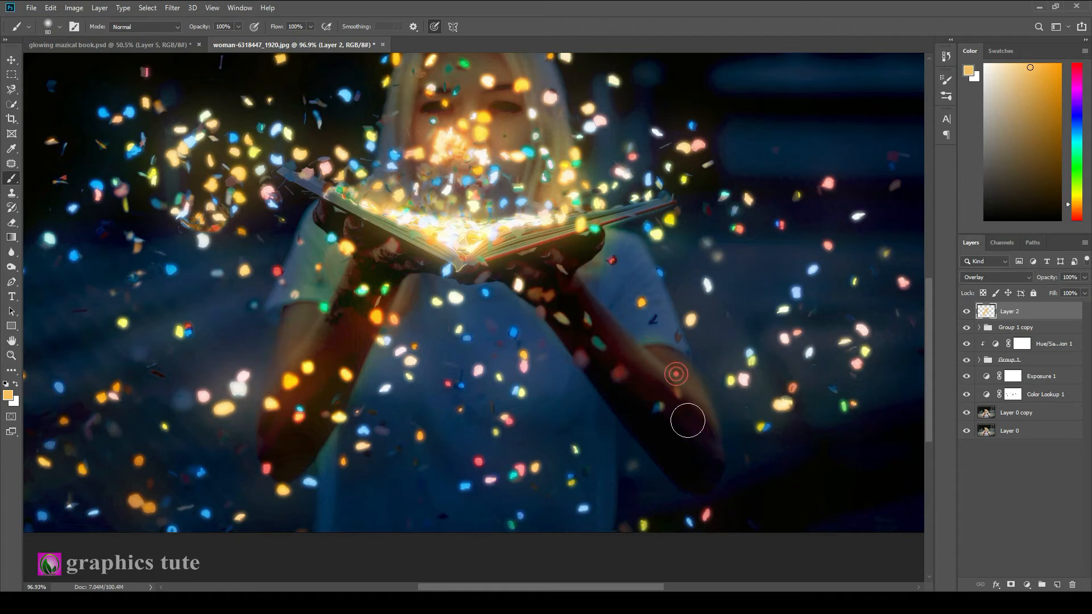
pyautogui.moveTo(614, 255)
pyautogui.mouseDown()
pyautogui.moveTo(603, 244)
pyautogui.moveTo(659, 336)
pyautogui.mouseUp()
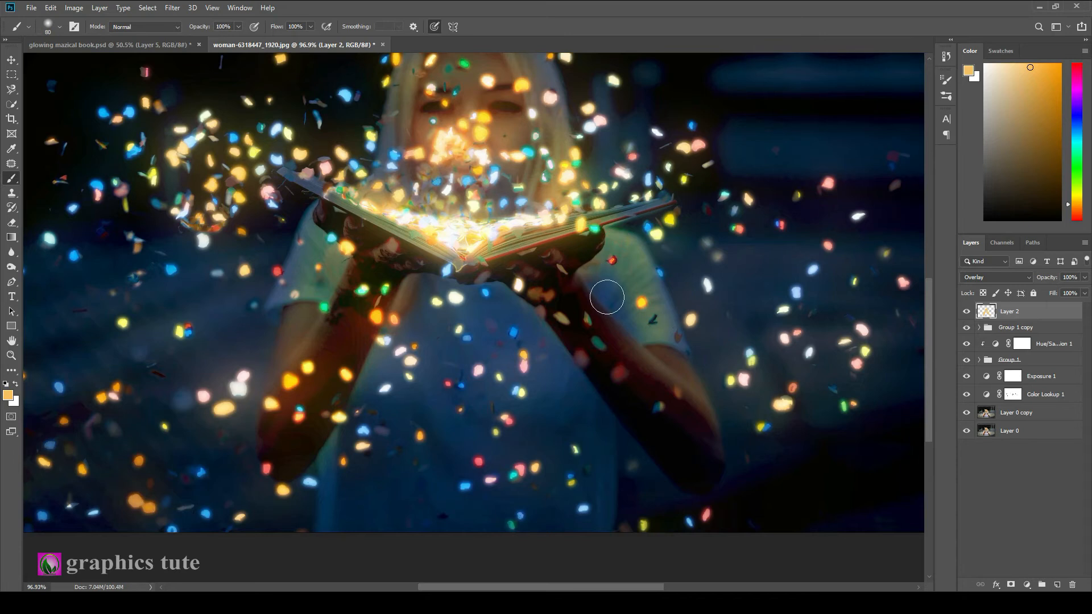
# - Enlarge the brush to 500 px and paint the orange light over the front of the shirt
pyautogui.press(']')
pyautogui.press(']')
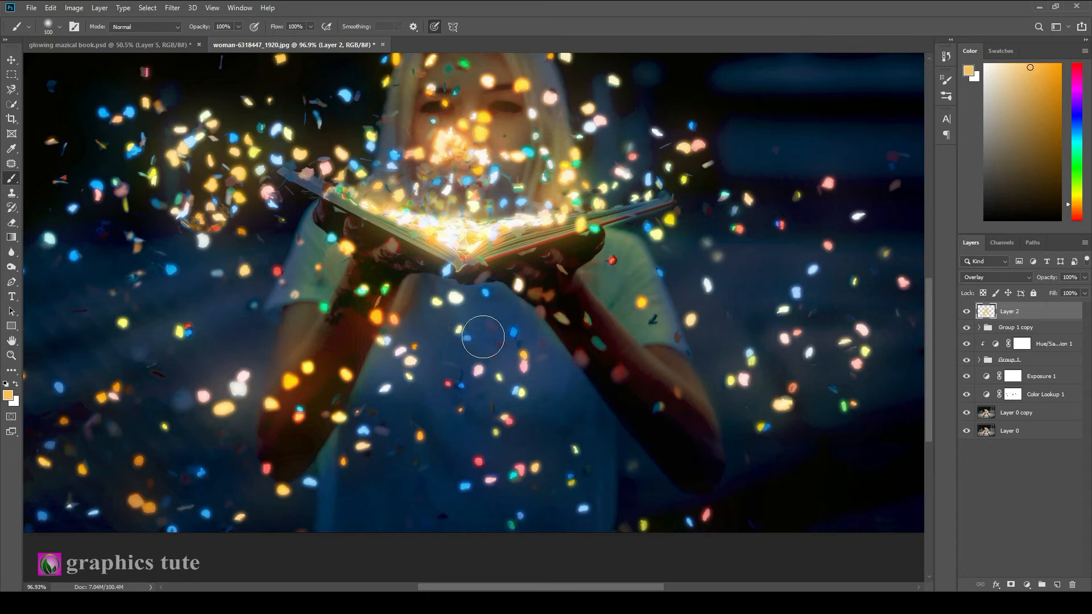
pyautogui.press(']')
pyautogui.press(']')
pyautogui.press(']')
pyautogui.press(']')
pyautogui.press(']')
pyautogui.press(']')
pyautogui.press(']')
pyautogui.press(']')
pyautogui.click(469, 368)
pyautogui.moveTo(470, 368)
pyautogui.mouseDown()
pyautogui.moveTo(494, 398)
pyautogui.moveTo(455, 378)
pyautogui.moveTo(476, 395)
pyautogui.moveTo(463, 432)
pyautogui.mouseUp()
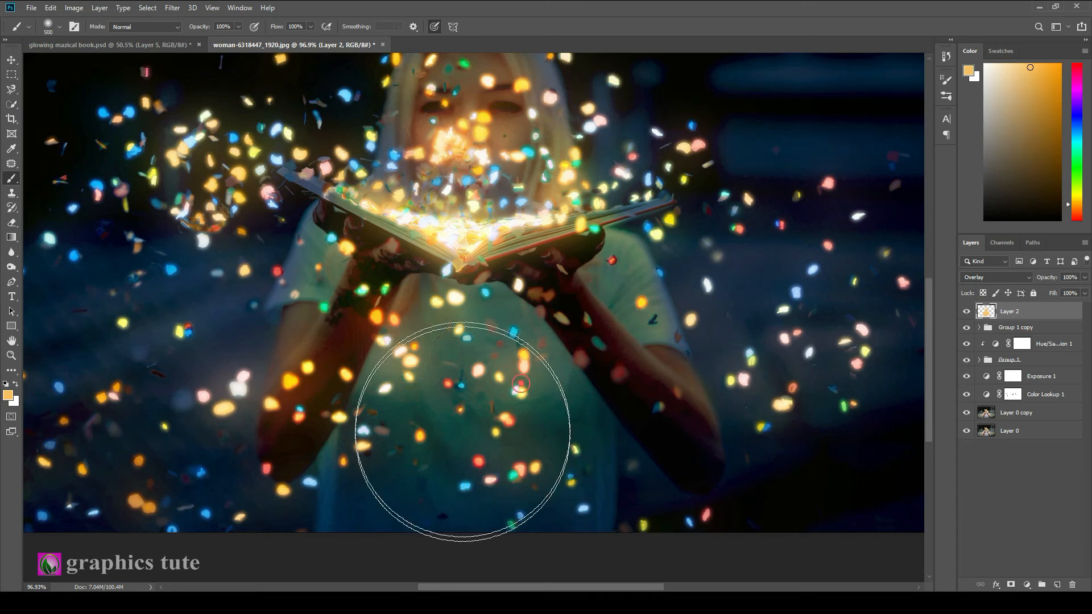
# - Compare the whole image with the orange light on Layer 2 hidden and shown
pyautogui.click(11, 356)
pyautogui.moveTo(504, 264); pyautogui.dragTo(536, 307)
pyautogui.click(966, 312)
pyautogui.click(966, 312)
pyautogui.click(965, 313)
pyautogui.click(965, 312)
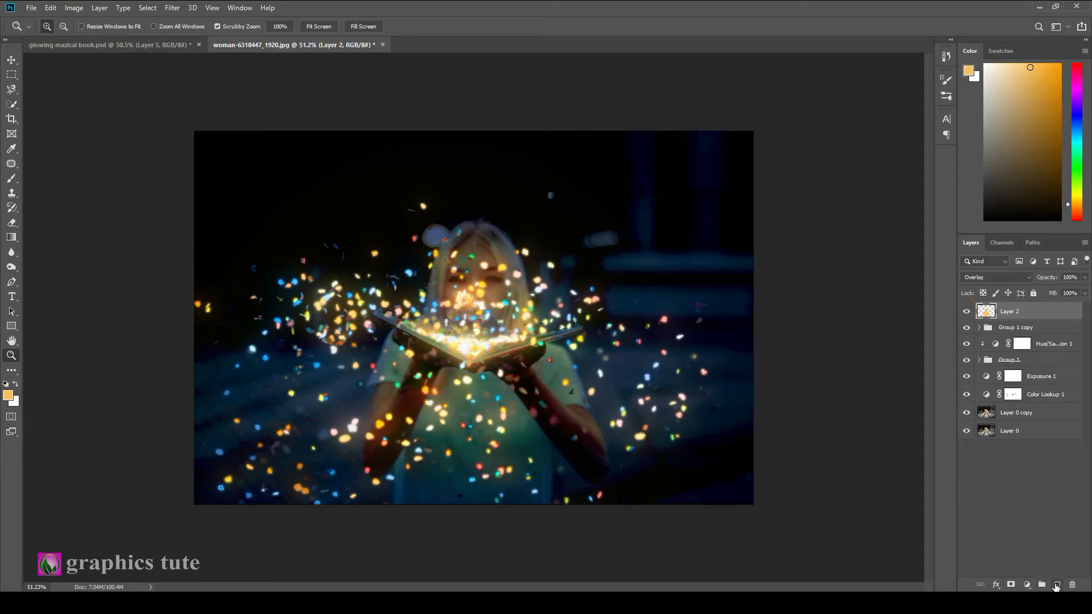
pyautogui.click(1056, 585)
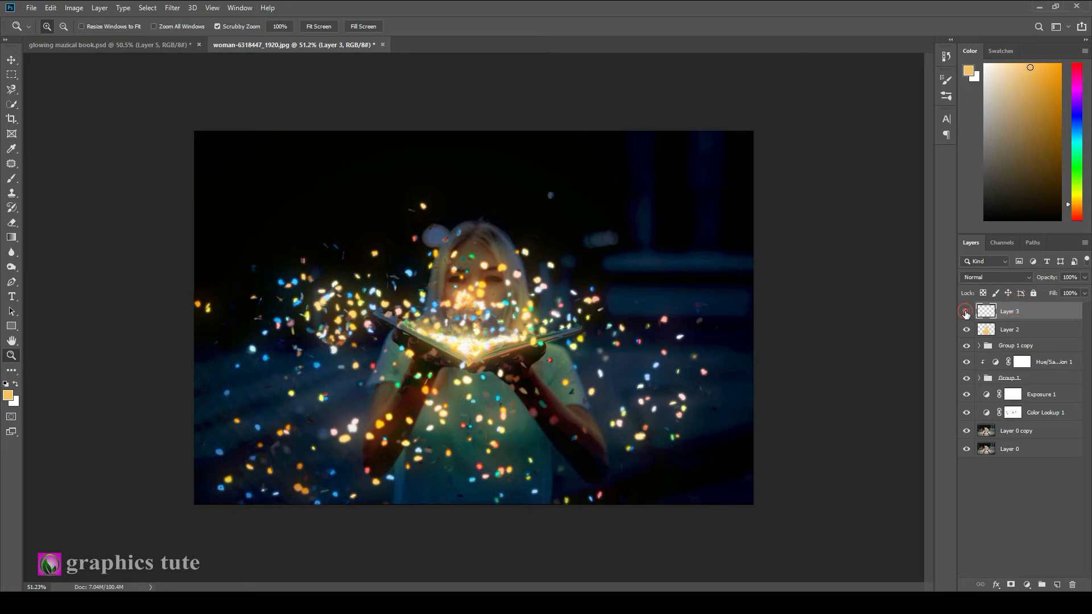
pyautogui.click(1037, 312)
pyautogui.moveTo(1039, 313); pyautogui.dragTo(1073, 585)
# - Add a Solid Color fill layer in black (000000) above Layer 2 and target its mask
pyautogui.click(1028, 585)
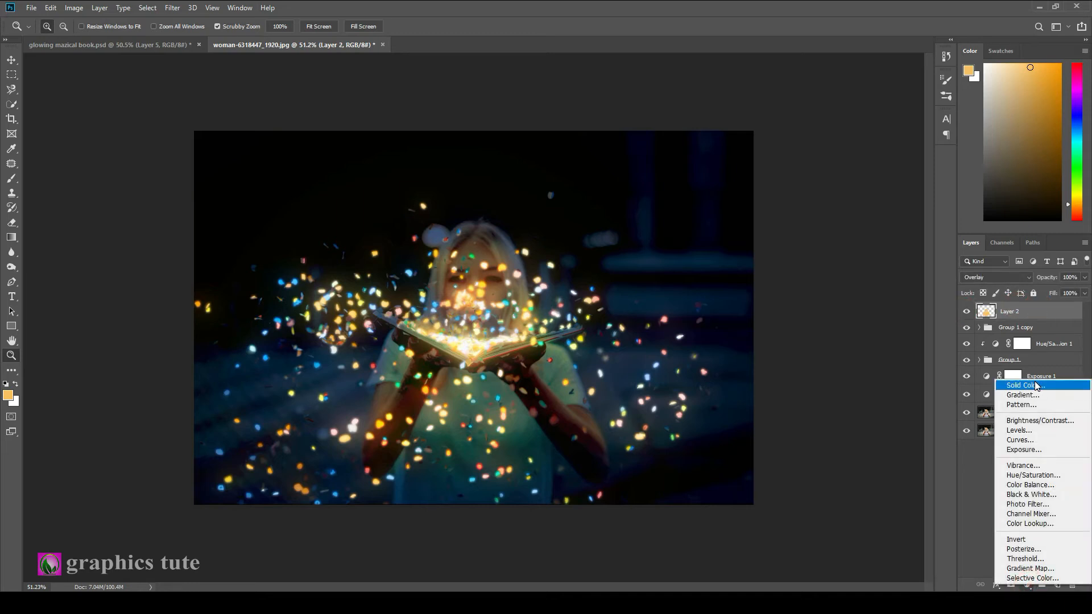
pyautogui.click(989, 382)
pyautogui.click(646, 283)
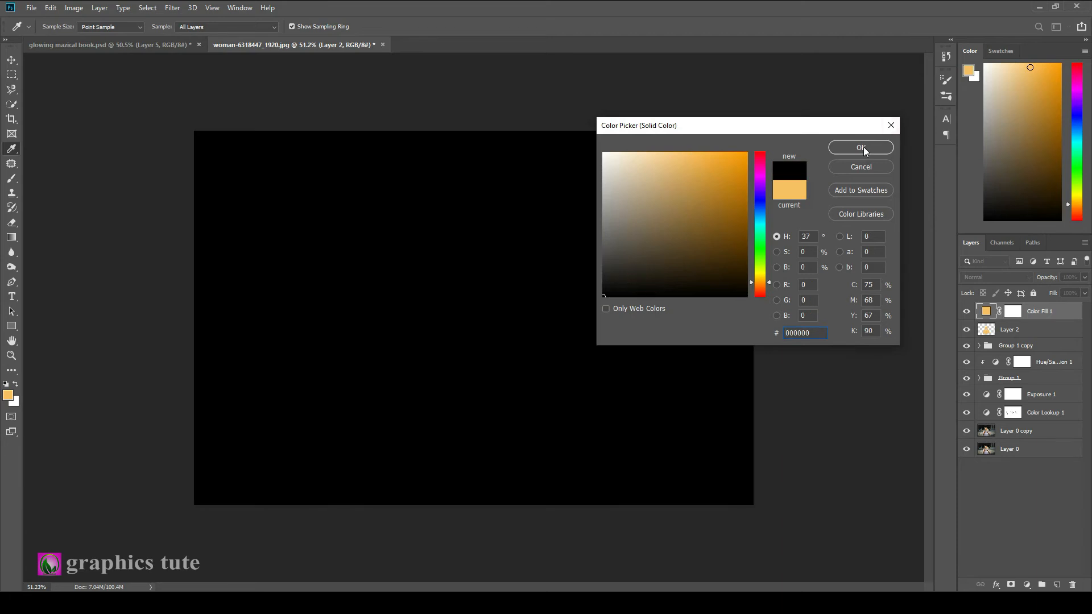
pyautogui.click(862, 148)
pyautogui.click(1010, 315)
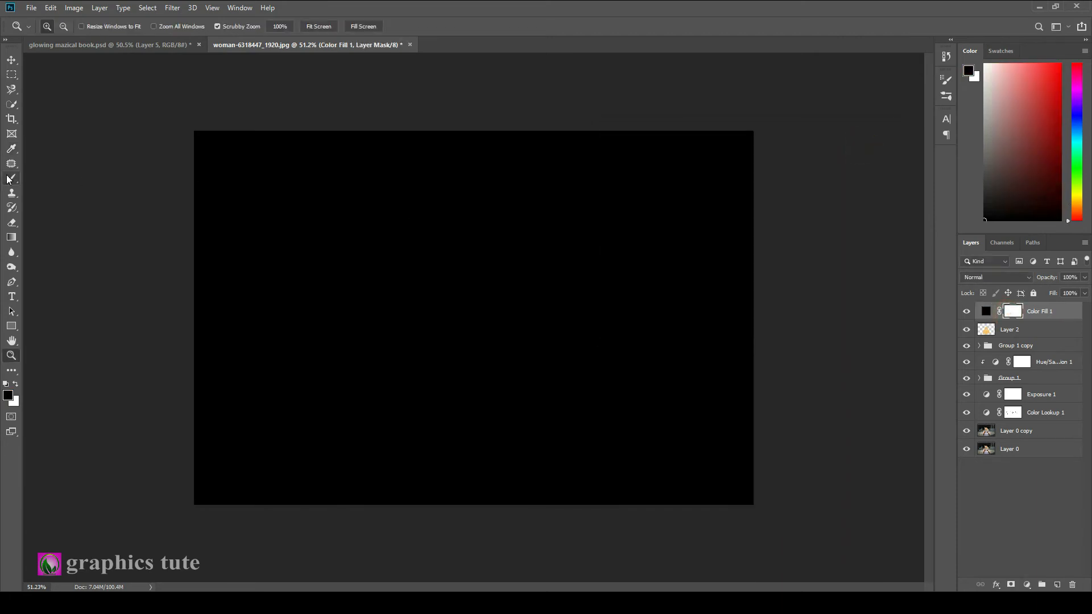
# - Paint black on the fill's mask with a very large soft brush to reveal the image's middle, and set the fill's opacity to 84%
pyautogui.click(8, 180)
pyautogui.press(']')
pyautogui.press(']')
pyautogui.press(']')
pyautogui.press(']')
pyautogui.press(']')
pyautogui.press(']')
pyautogui.press(']')
pyautogui.press(']')
pyautogui.press(']')
pyautogui.press(']')
pyautogui.press(']')
pyautogui.press(']')
pyautogui.press(']')
pyautogui.press(']')
pyautogui.press(']')
pyautogui.press(']')
pyautogui.press(']')
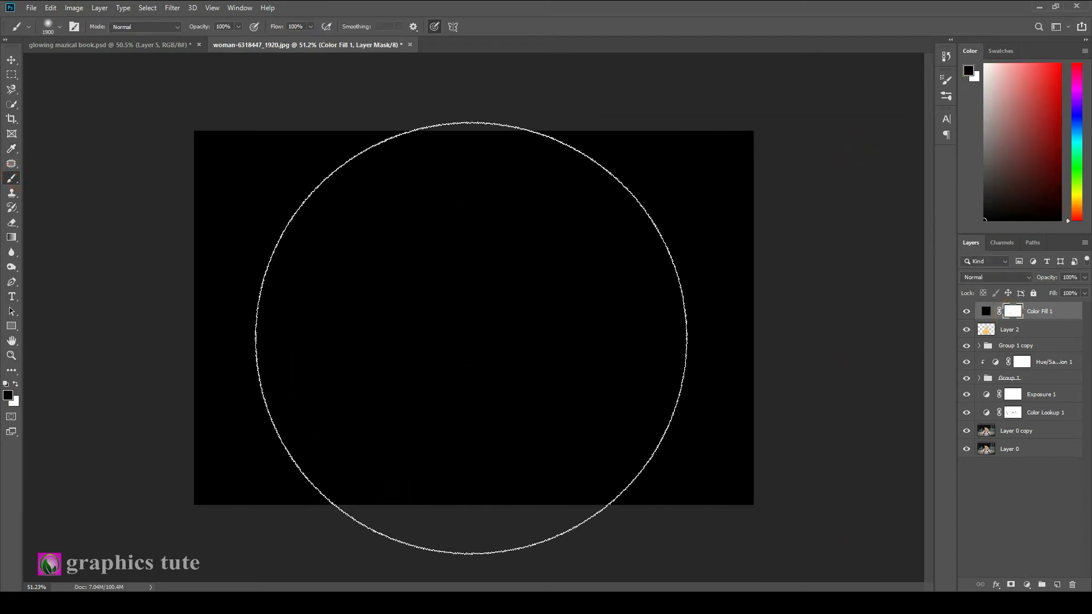
pyautogui.moveTo(470, 320); pyautogui.dragTo(481, 305)
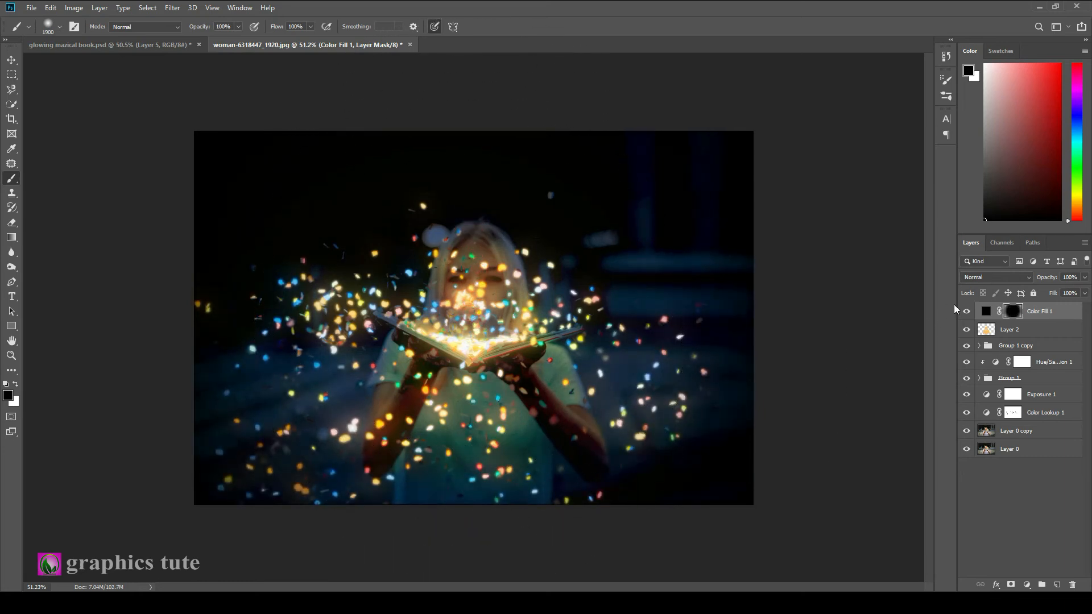
pyautogui.click(967, 312)
pyautogui.moveTo(1053, 278); pyautogui.dragTo(1045, 280)
# - Add a Color Lookup adjustment layer above the black fill using Crisp_Warm.look and set its opacity to 29%
pyautogui.click(1029, 587)
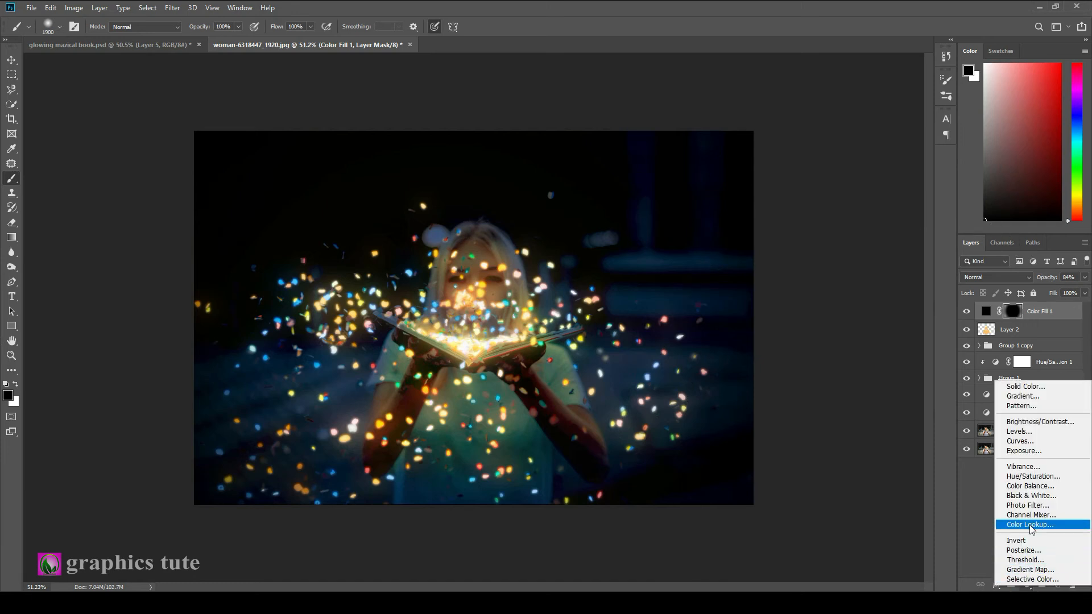
pyautogui.click(1032, 526)
pyautogui.click(756, 320)
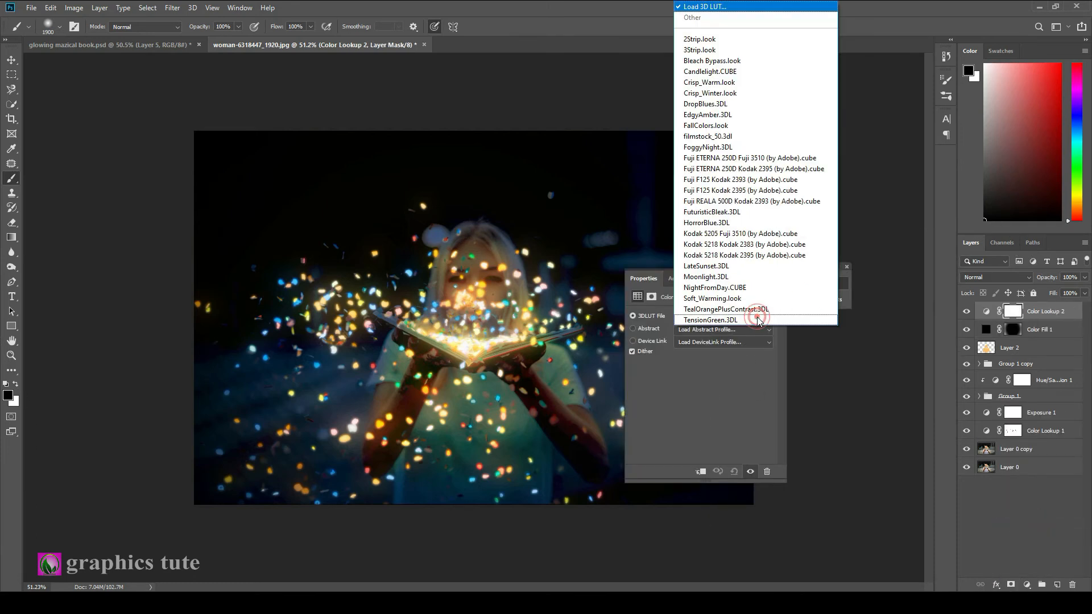
pyautogui.click(715, 94)
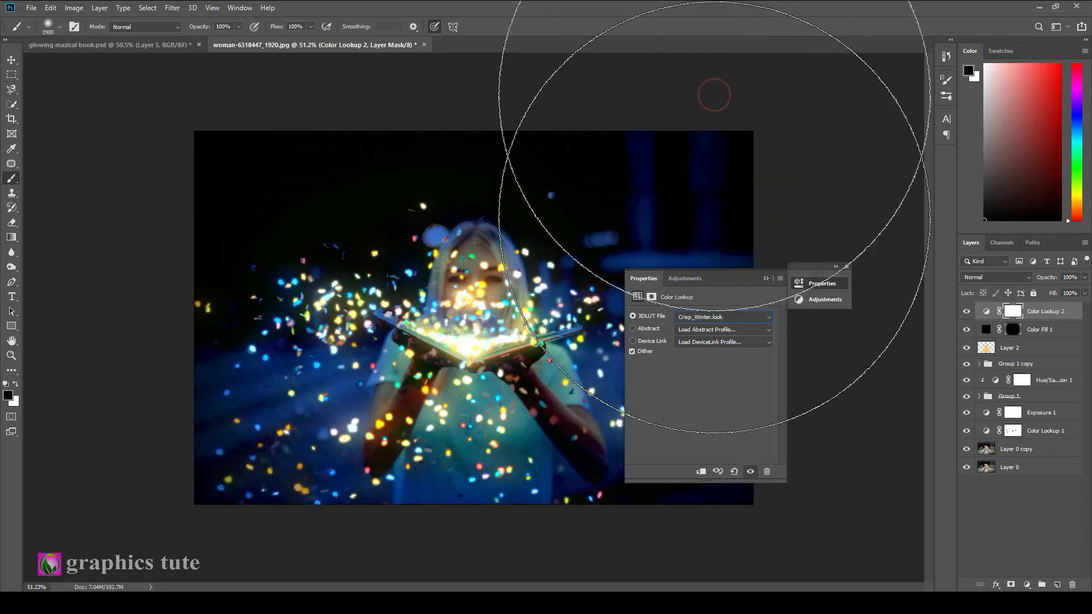
pyautogui.press('Up')
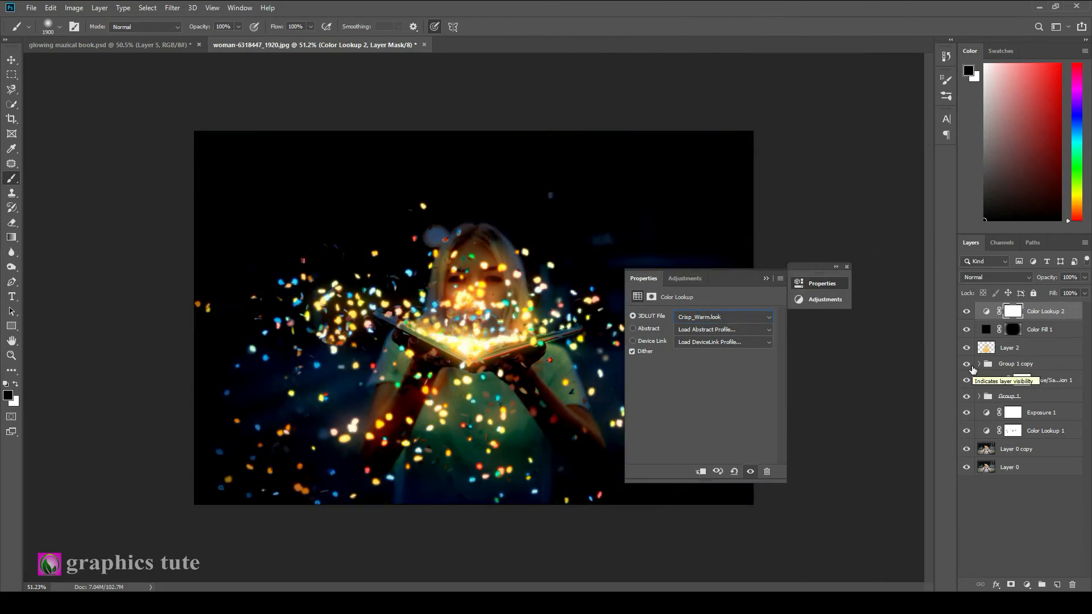
pyautogui.click(766, 281)
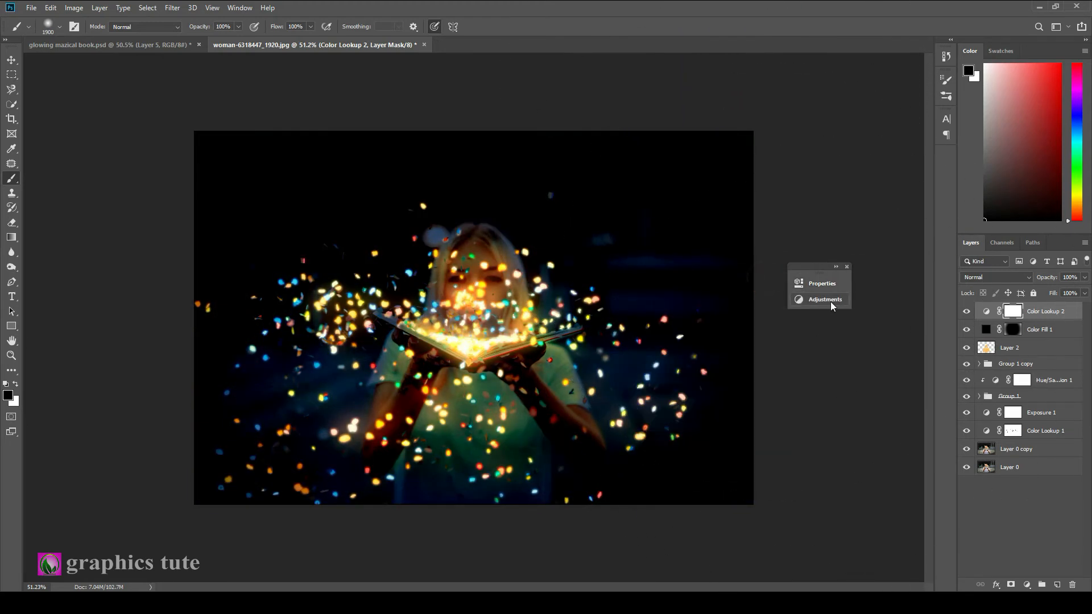
pyautogui.moveTo(1051, 281); pyautogui.dragTo(1011, 288)
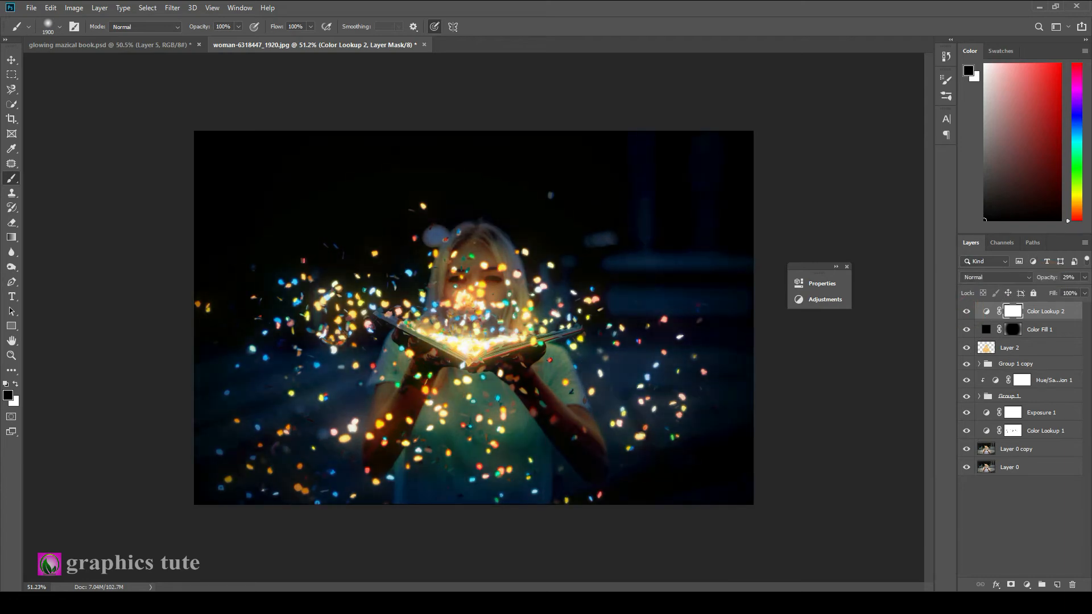
# - Stamp all visible layers onto a new top layer and open the Camera Raw filter on it
pyautogui.click(1057, 587)
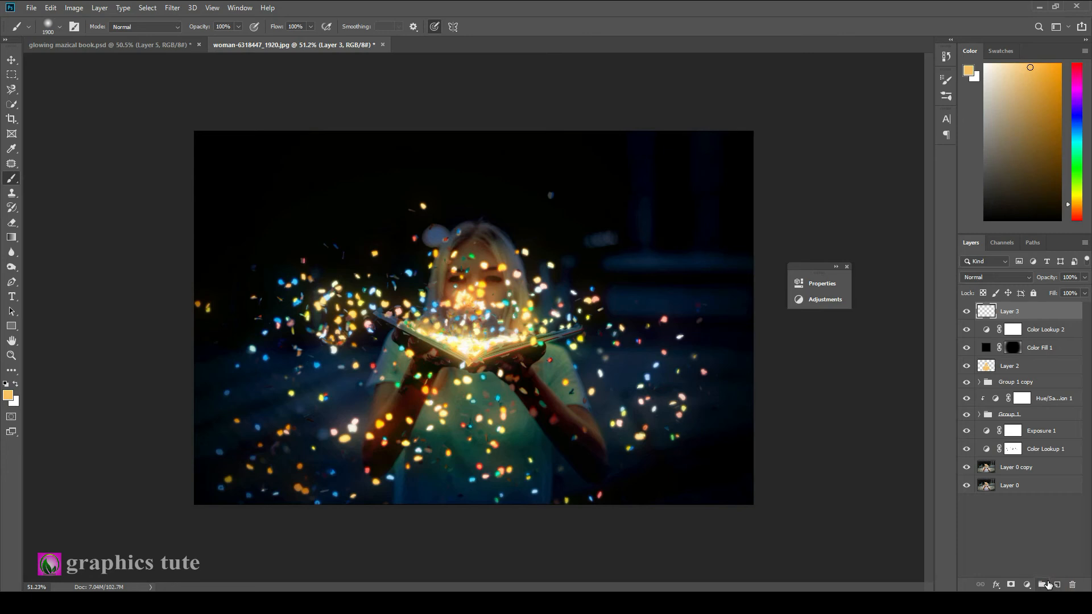
pyautogui.hotkey('ctrl', 'alt', 'shift', 'e')
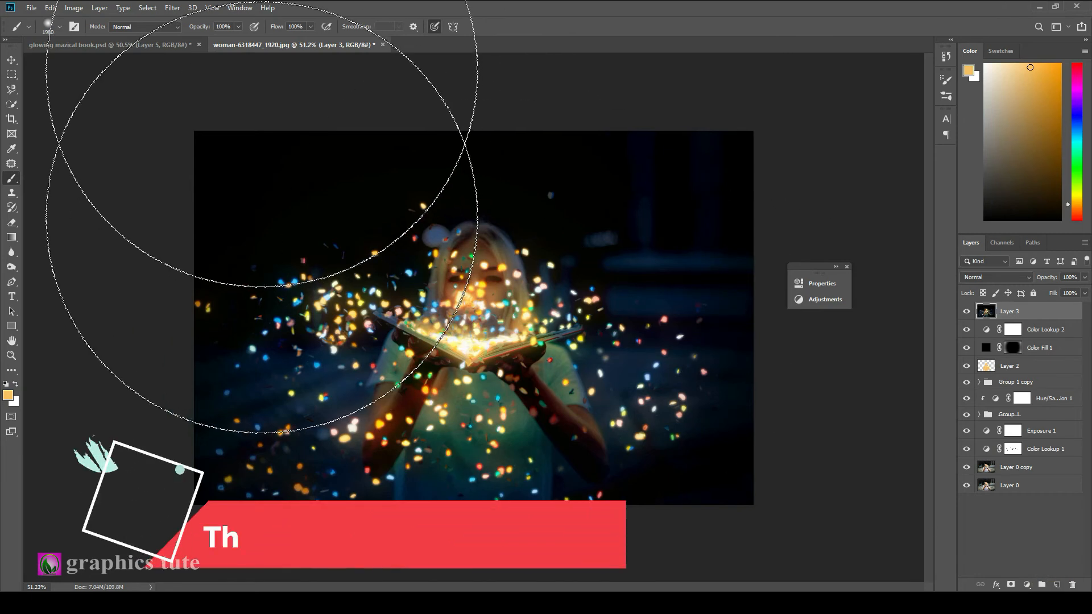
pyautogui.click(174, 8)
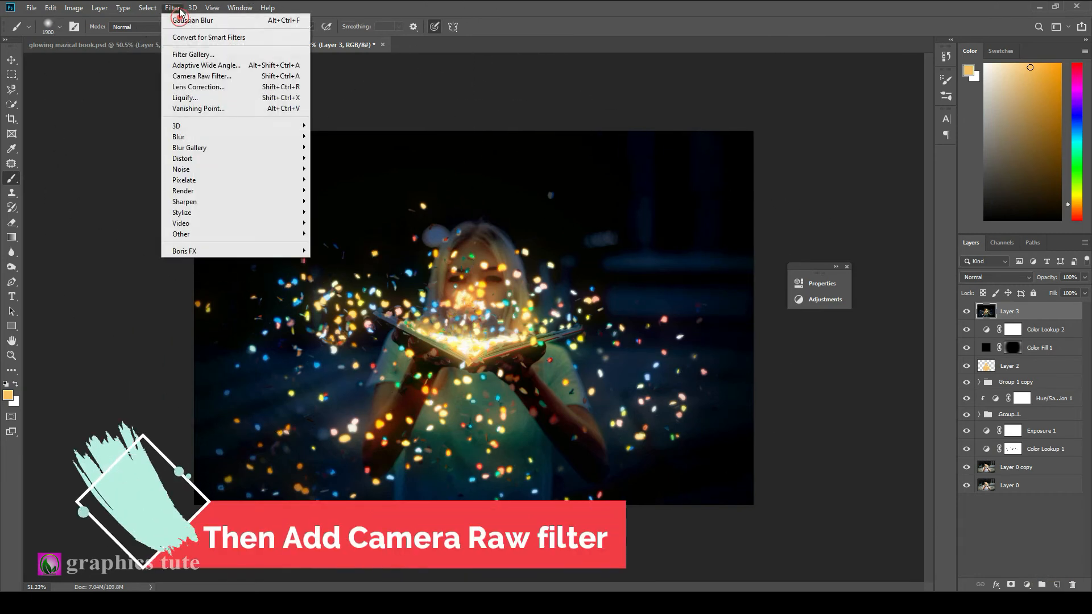
pyautogui.click(188, 77)
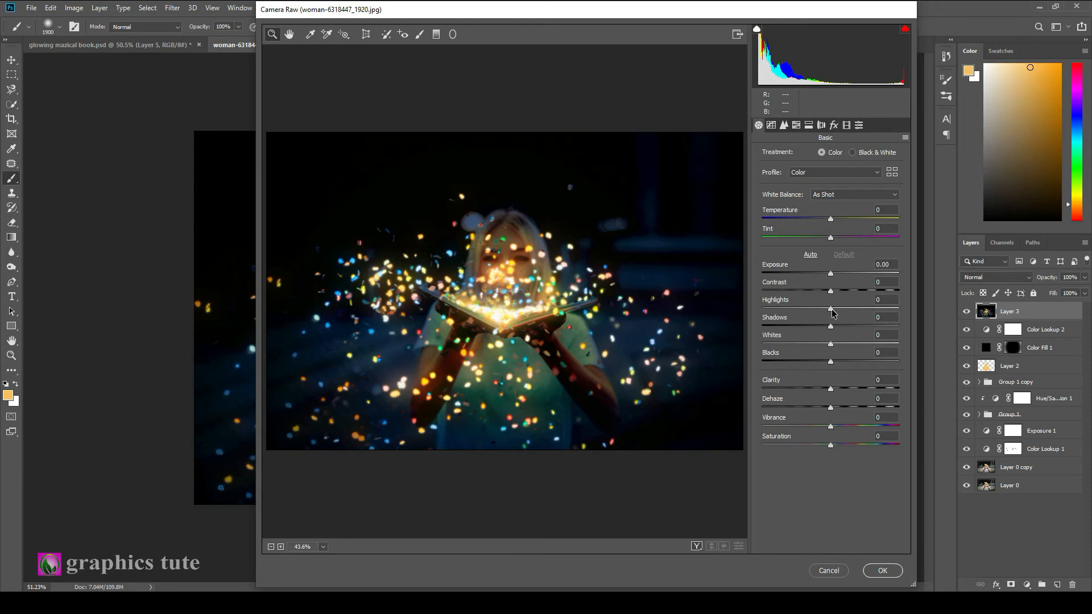
# - Set Temperature +20, Tint +25, Contrast +12, Highlights +21, Shadows +34, Whites +29, Blacks +37, Clarity +6, Vibrance +14 and Saturation +11
pyautogui.moveTo(832, 310); pyautogui.dragTo(846, 310)
pyautogui.moveTo(832, 220); pyautogui.dragTo(849, 243)
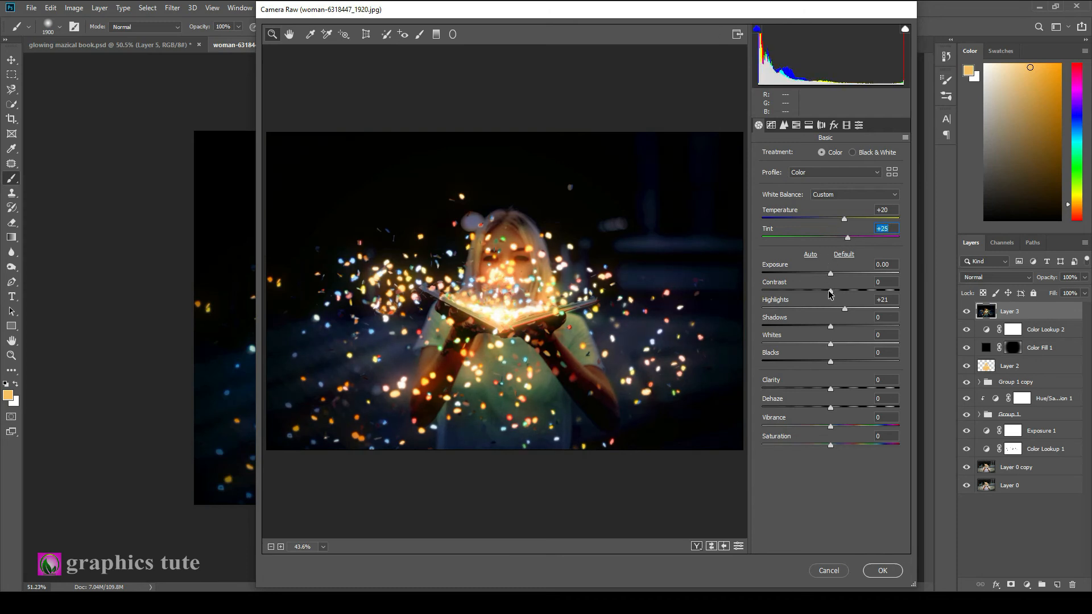
pyautogui.moveTo(832, 329); pyautogui.dragTo(847, 328)
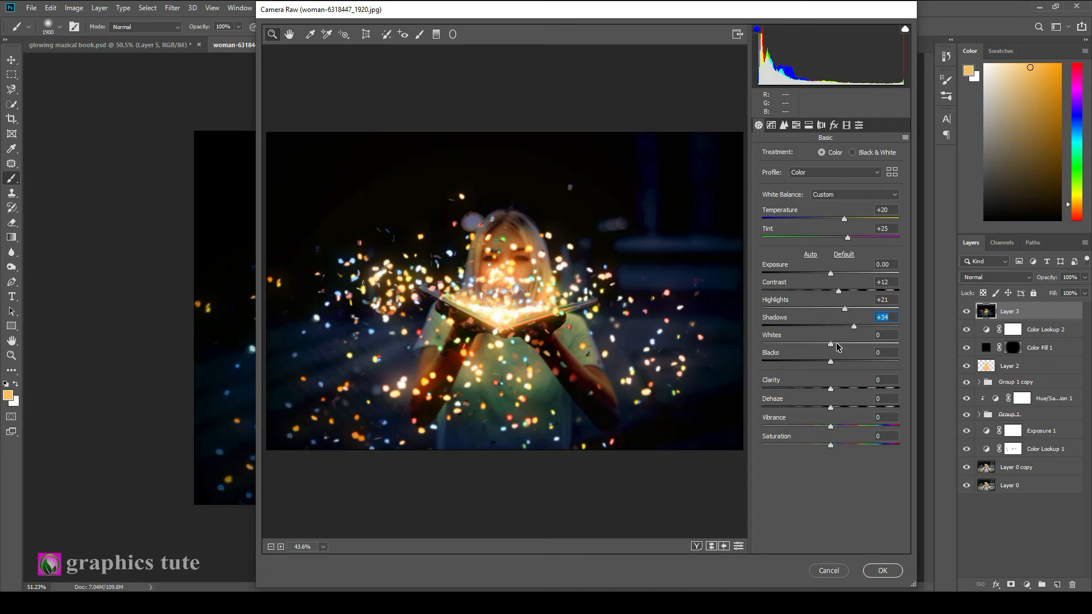
pyautogui.moveTo(863, 345); pyautogui.dragTo(847, 391)
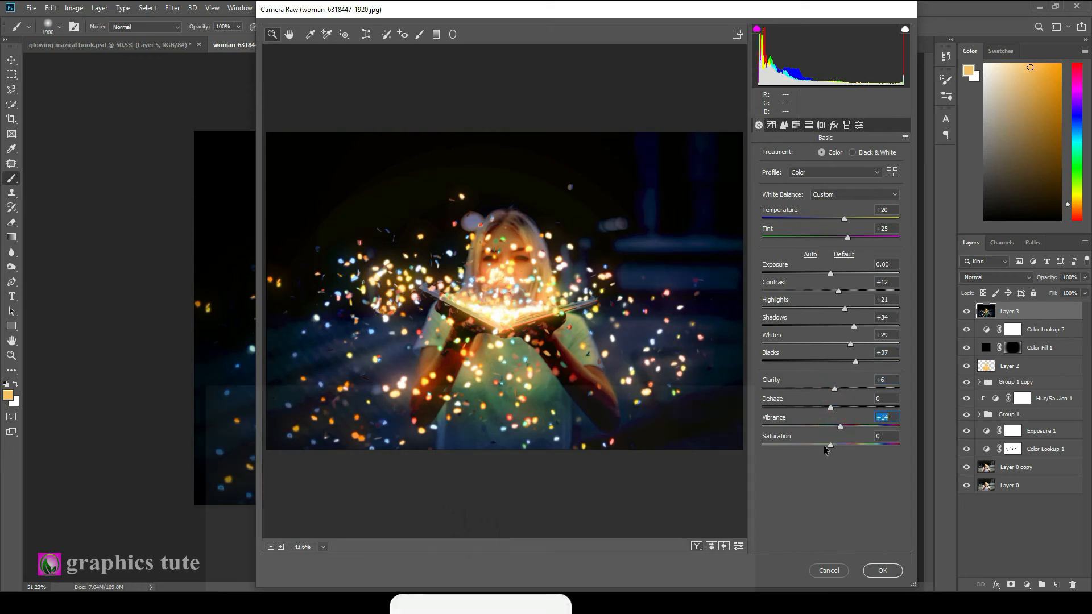
pyautogui.moveTo(830, 444); pyautogui.dragTo(837, 445)
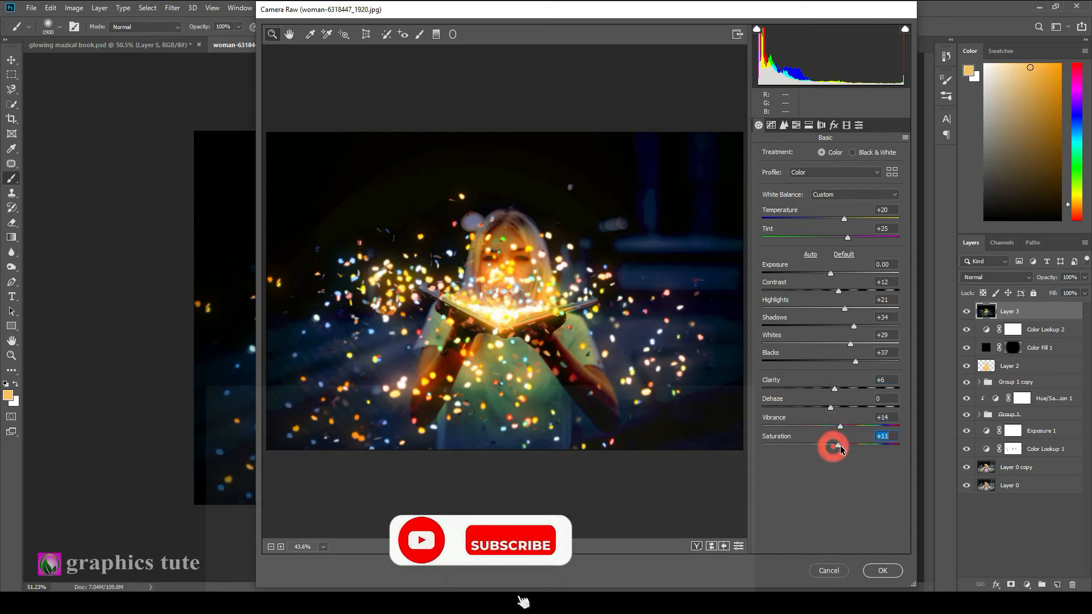
# - Set the Tone Curve to Highlights +19, Lights +10, Darks +11 and Shadows +13, shift the Yellows hue to -9, and apply the filter
pyautogui.click(772, 125)
pyautogui.moveTo(846, 343); pyautogui.dragTo(841, 392)
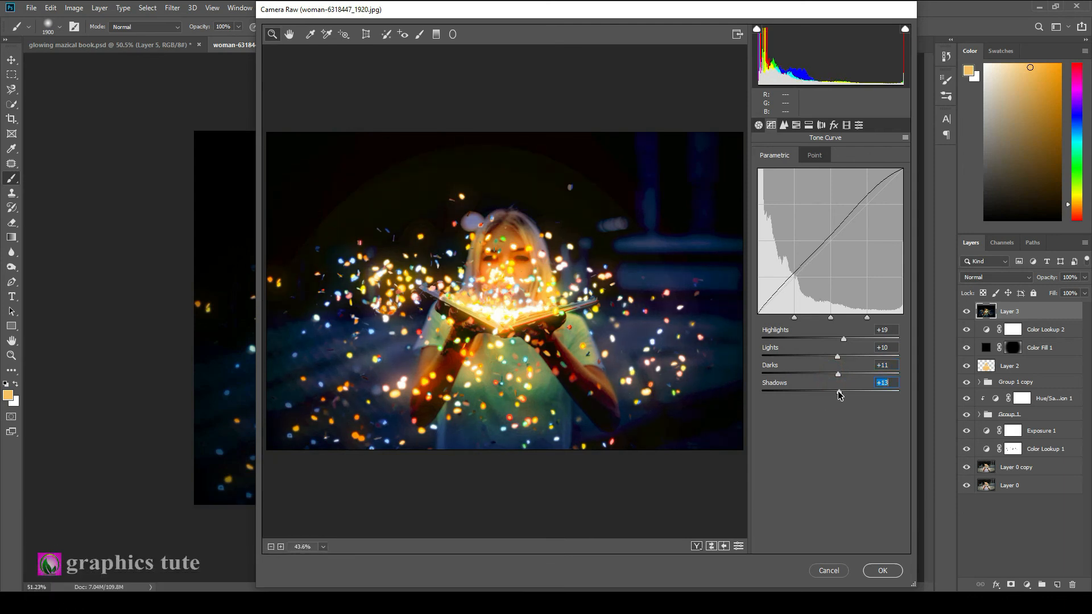
pyautogui.click(795, 125)
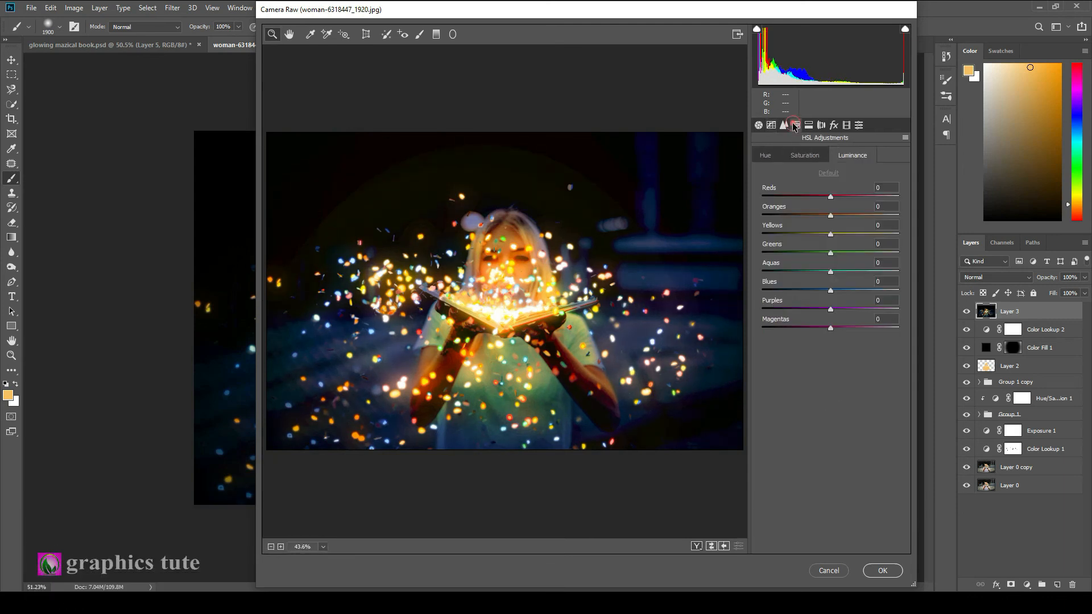
pyautogui.click(764, 155)
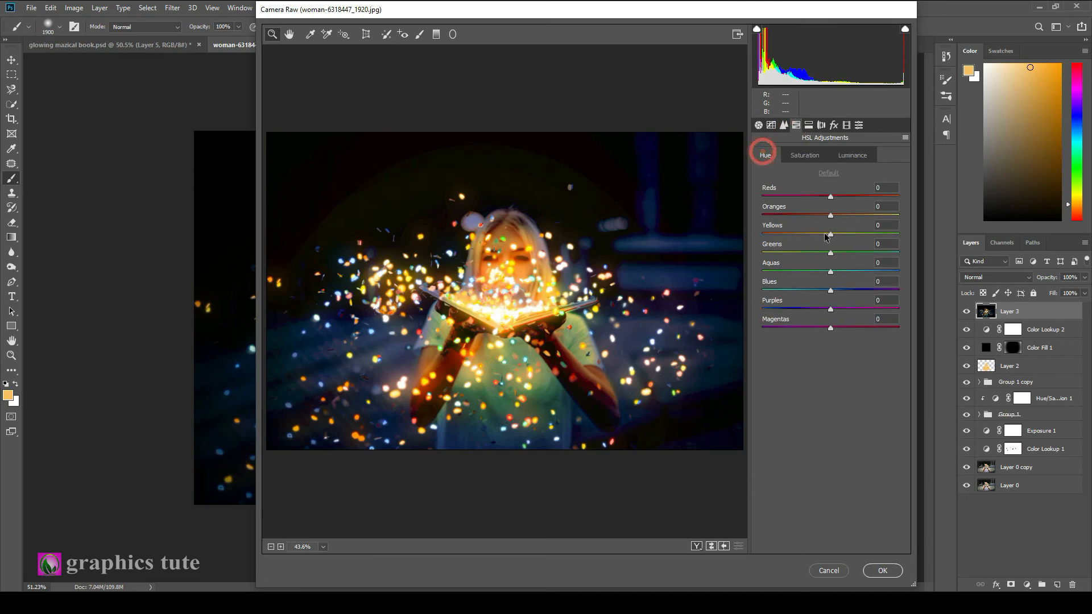
pyautogui.moveTo(829, 234); pyautogui.dragTo(825, 235)
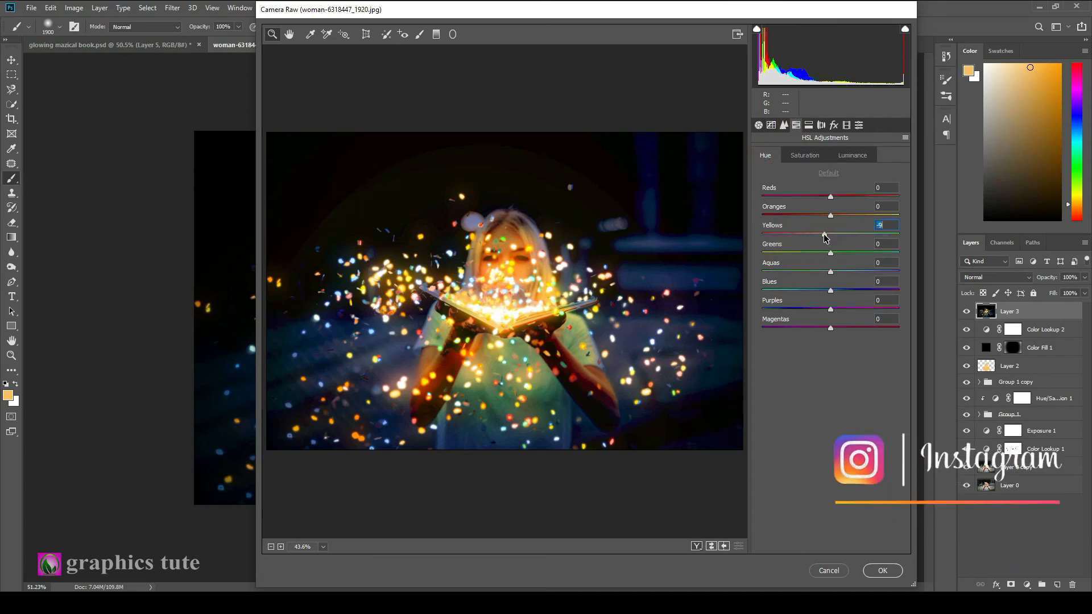
pyautogui.click(884, 571)
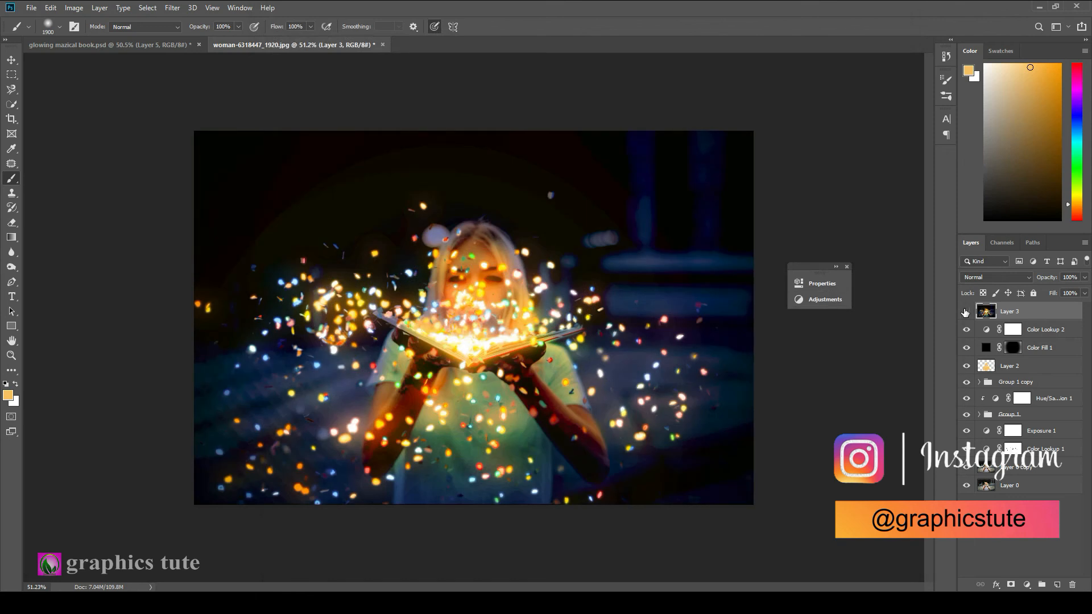
# - Compare the image with the Camera Raw-graded Layer 3 hidden and shown
pyautogui.click(965, 311)
pyautogui.click(965, 311)
pyautogui.click(965, 311)
pyautogui.click(965, 311)
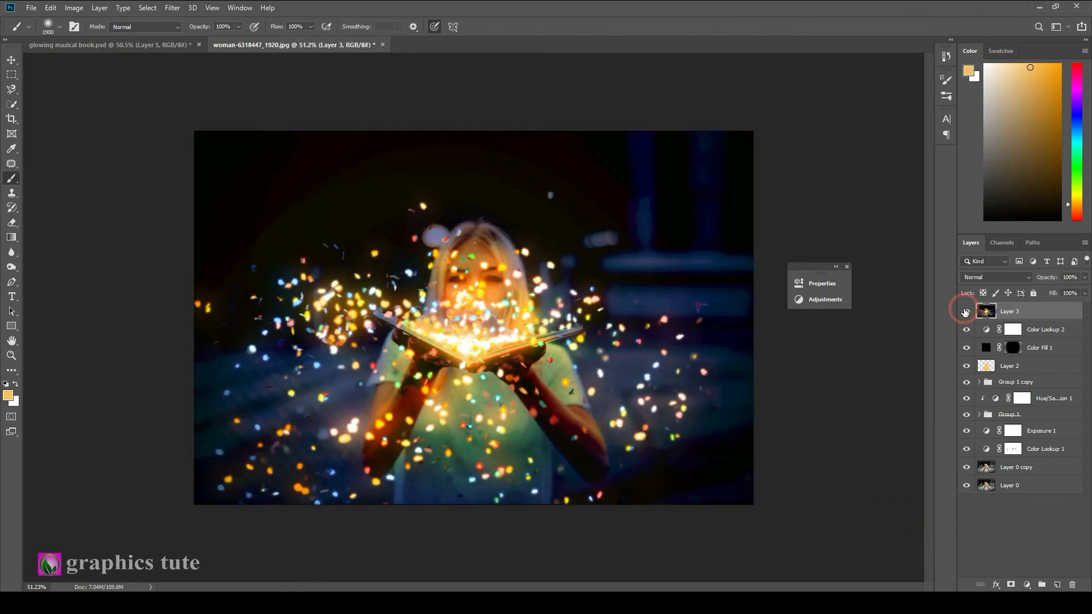
# - Stamp all visible layers onto another new top layer and set its blend mode to Linear Light
pyautogui.click(1056, 585)
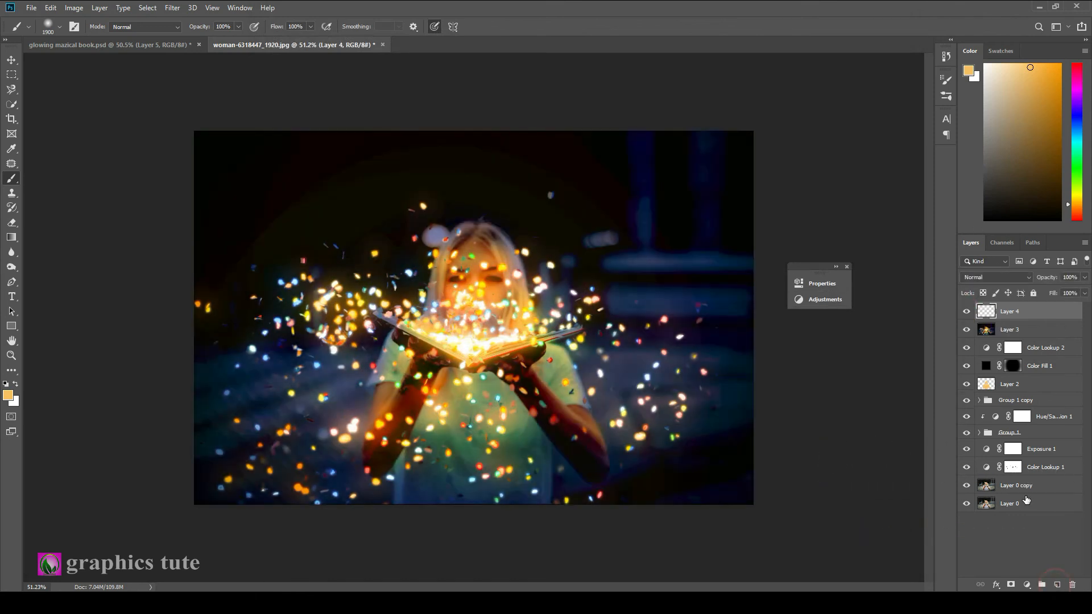
pyautogui.click(992, 277)
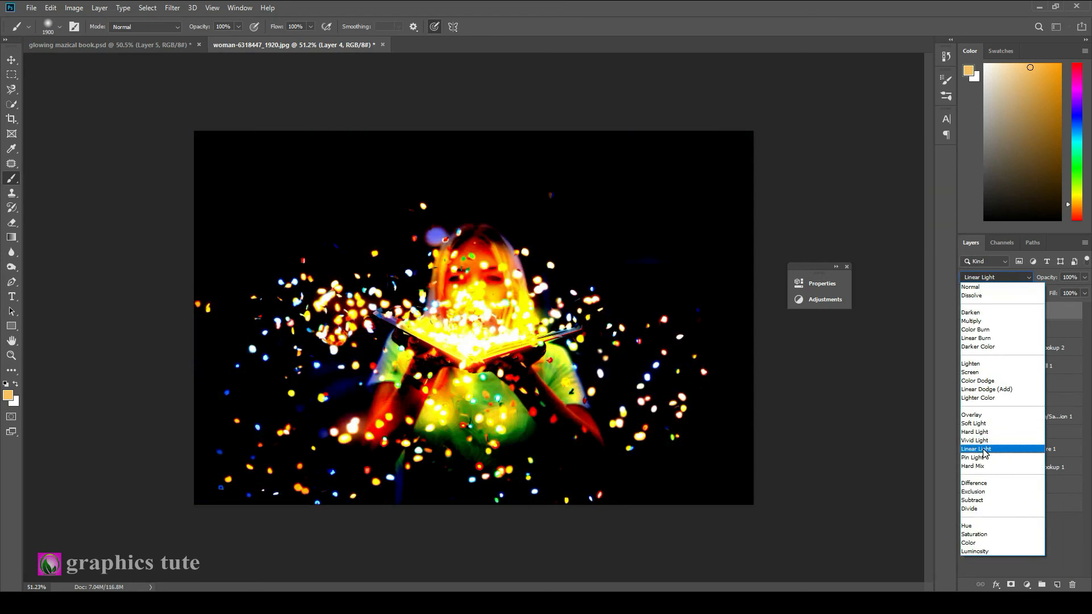
pyautogui.click(984, 452)
# - Apply a High Pass filter to the Linear Light layer to sharpen the image
pyautogui.click(177, 8)
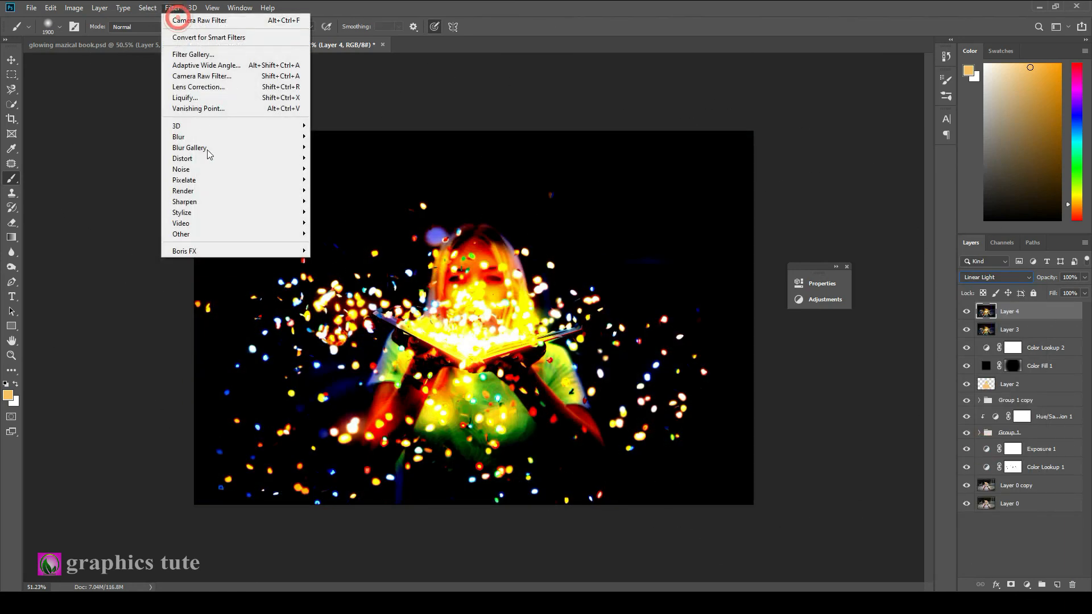
pyautogui.moveTo(213, 234)
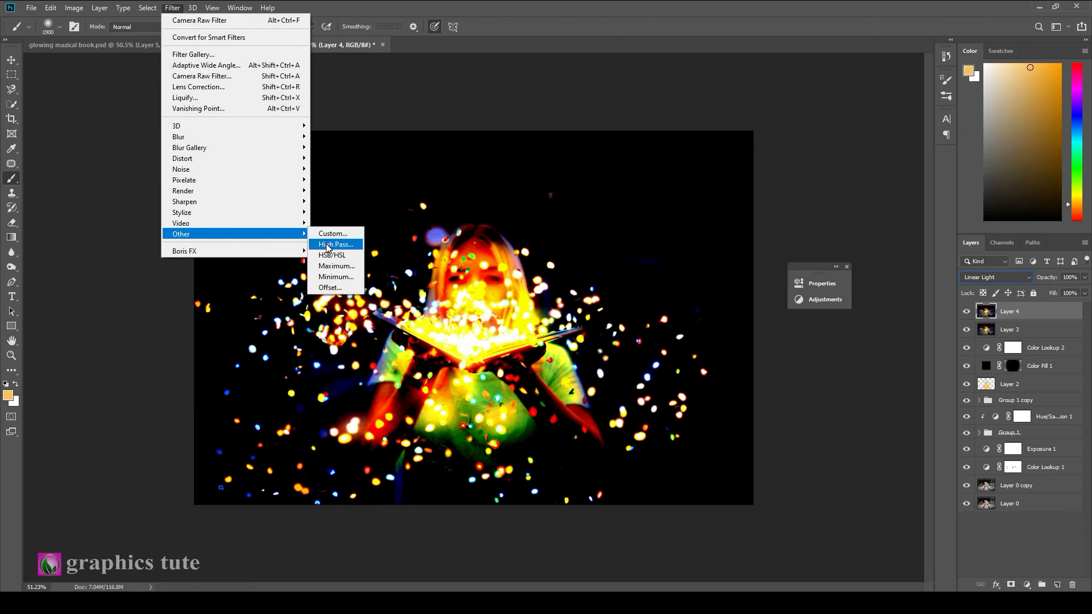
pyautogui.click(327, 243)
pyautogui.click(602, 144)
pyautogui.press('b')
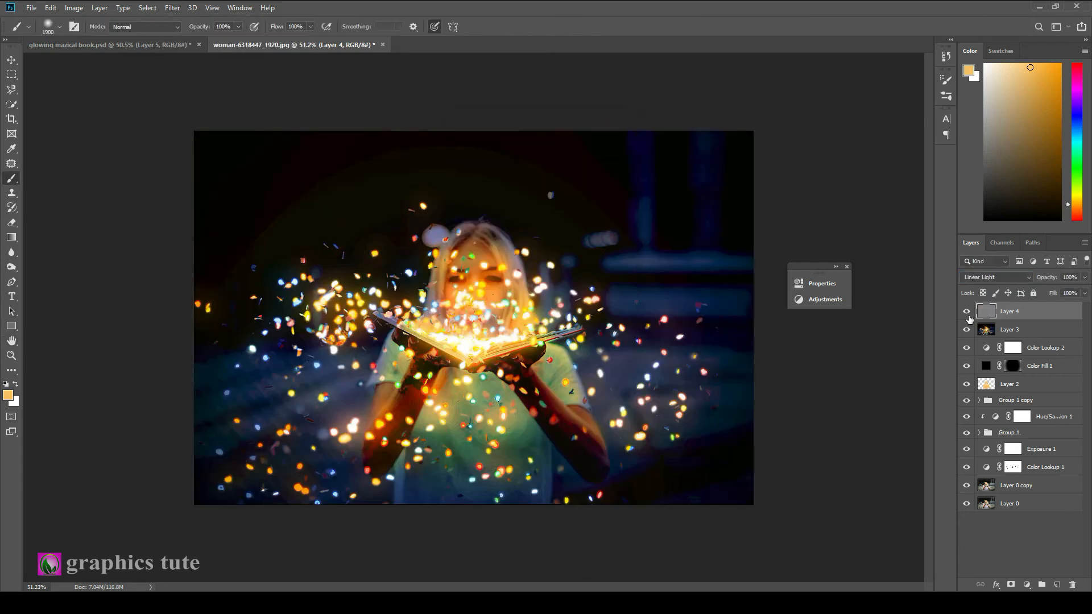
# - Check the sharpening by toggling Layer 4's visibility and inspecting the woman's face and book up close
pyautogui.click(967, 312)
pyautogui.press('z')
pyautogui.moveTo(495, 312)
pyautogui.mouseDown()
pyautogui.moveTo(527, 325)
pyautogui.moveTo(498, 287)
pyautogui.moveTo(503, 269)
pyautogui.mouseUp()
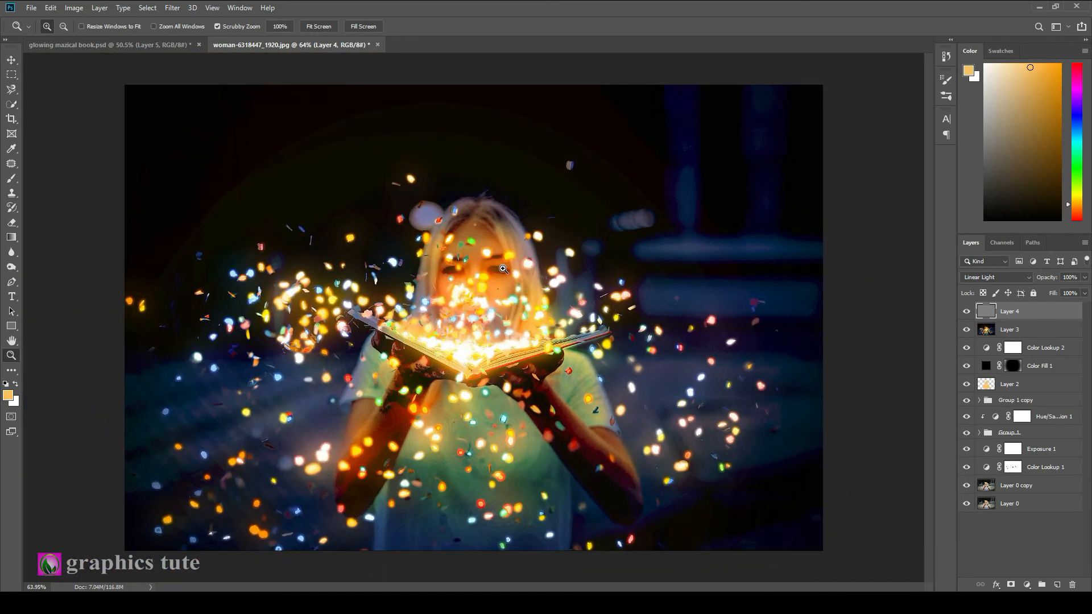